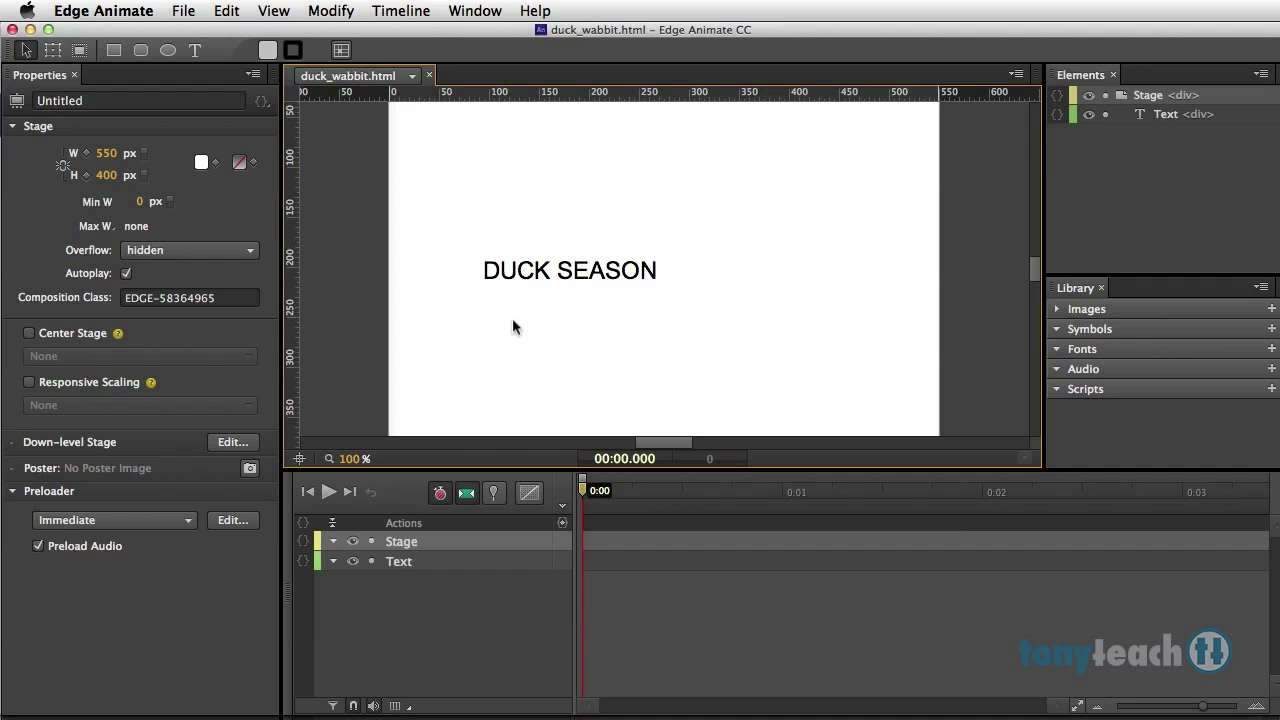
Convert the DUCK SEASON text into a symbol named duck_toggle with Autoplay timeline turned off
left_click(514, 267)
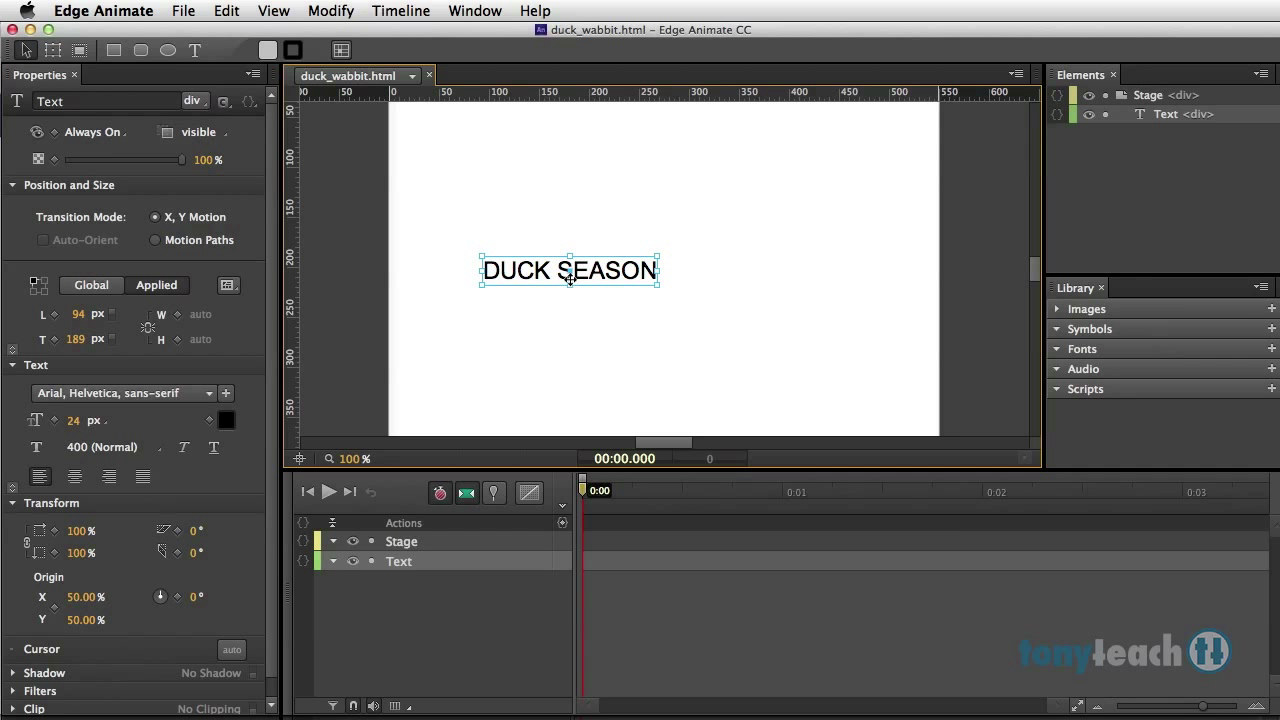
right_click(572, 276)
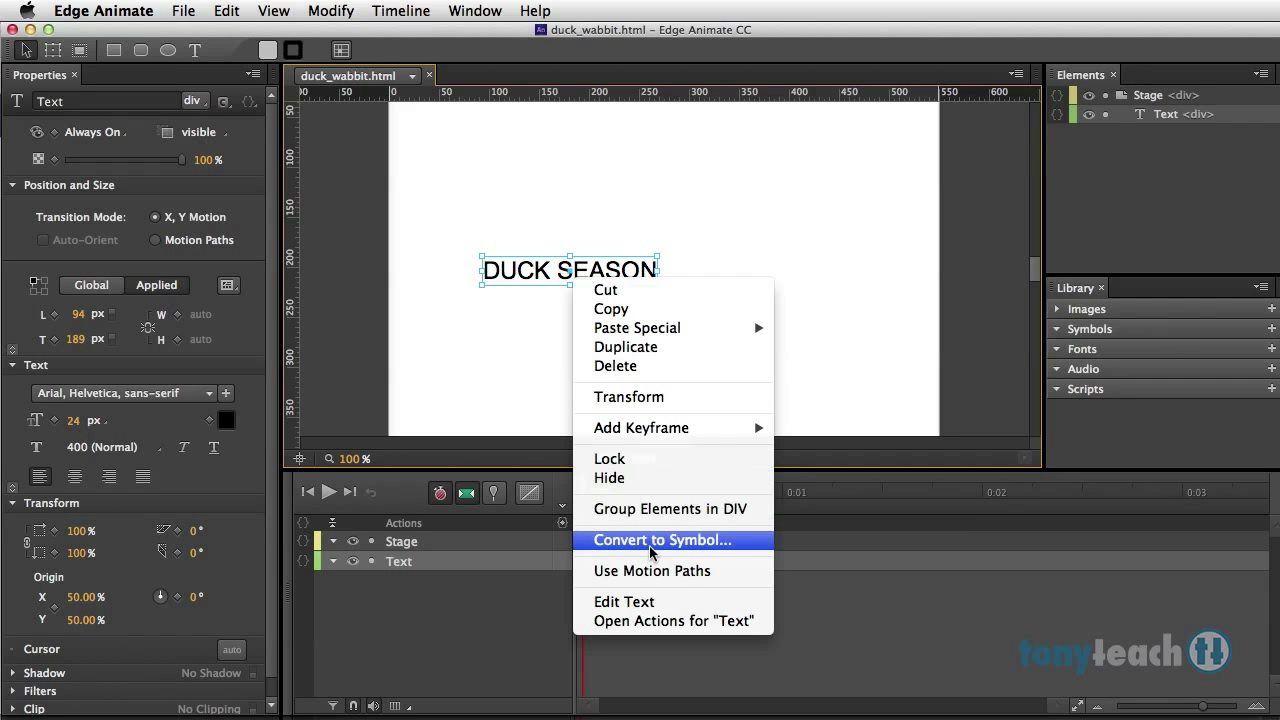
left_click(649, 543)
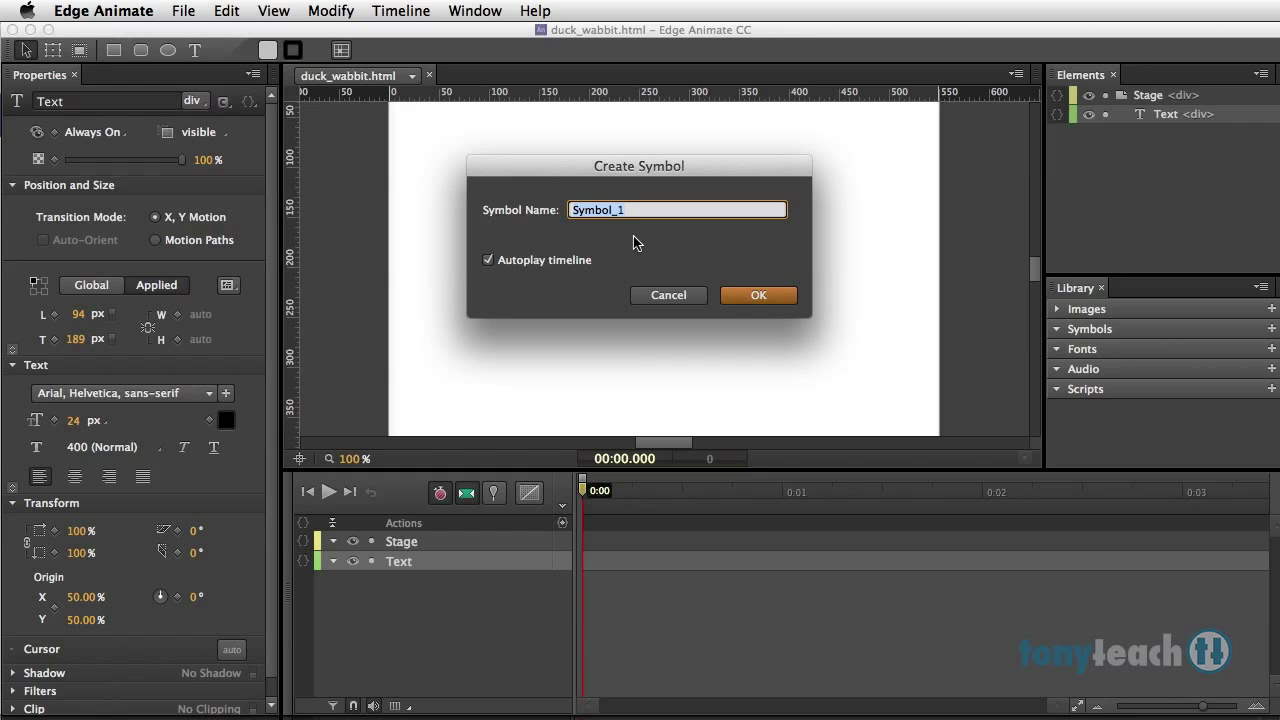
type("duck")
type("_toggle")
left_click(550, 260)
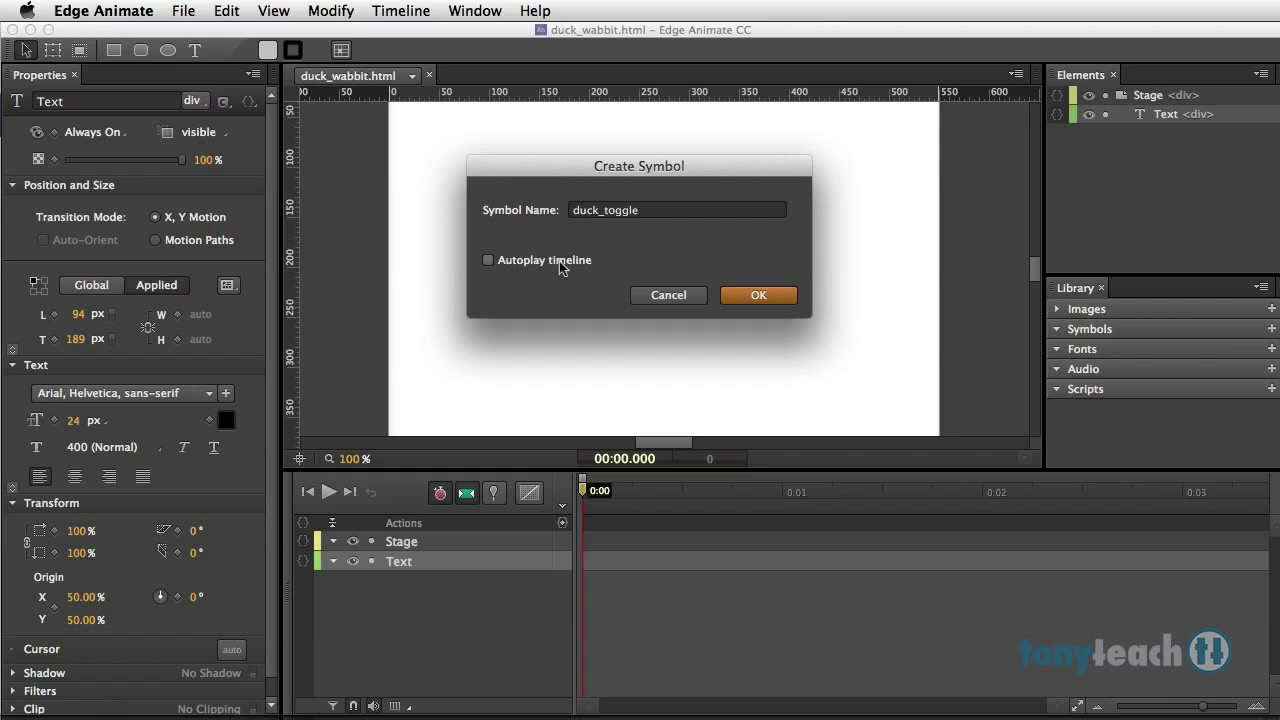
left_click(765, 293)
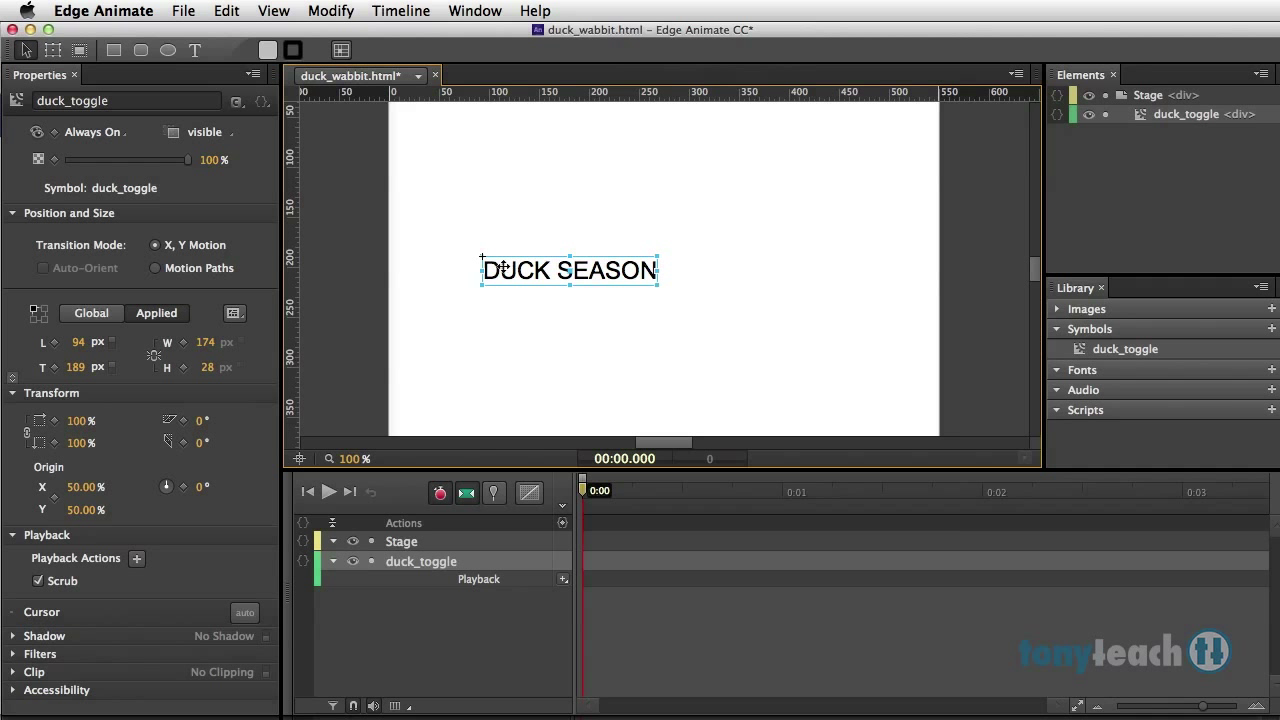
Enter the duck_toggle symbol and rename its text element to duck
double_click(503, 268)
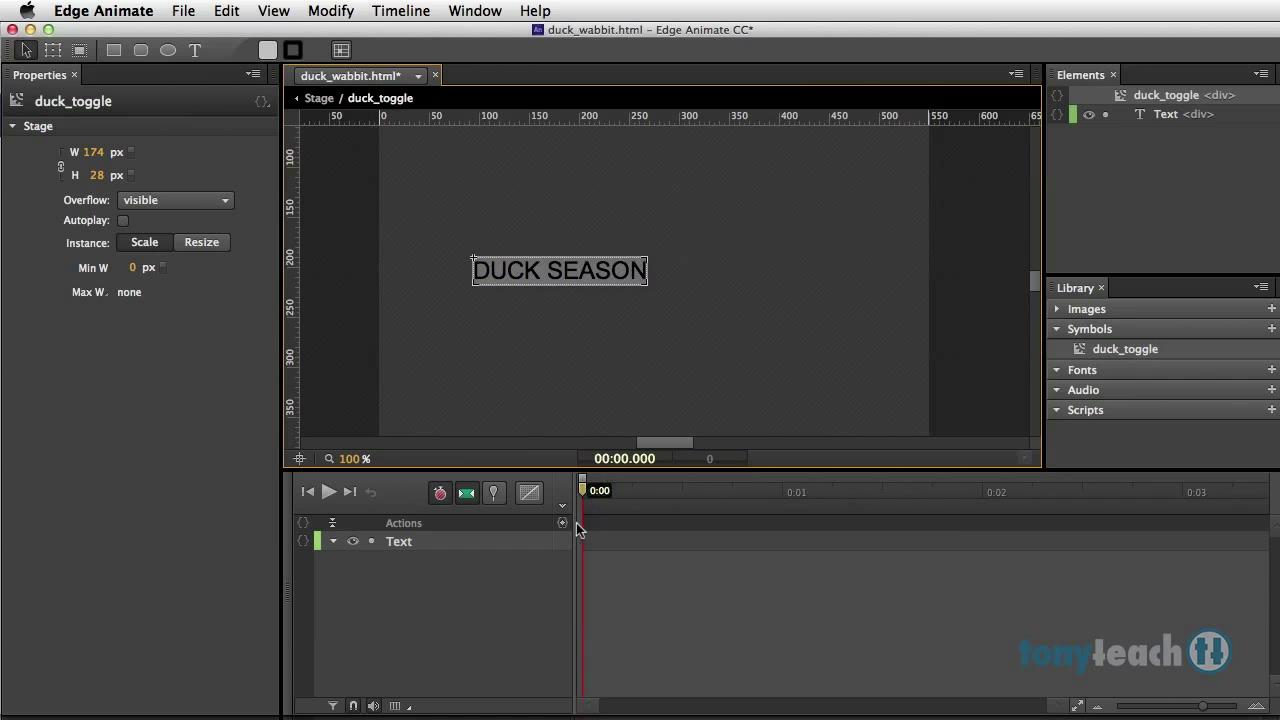
double_click(405, 541)
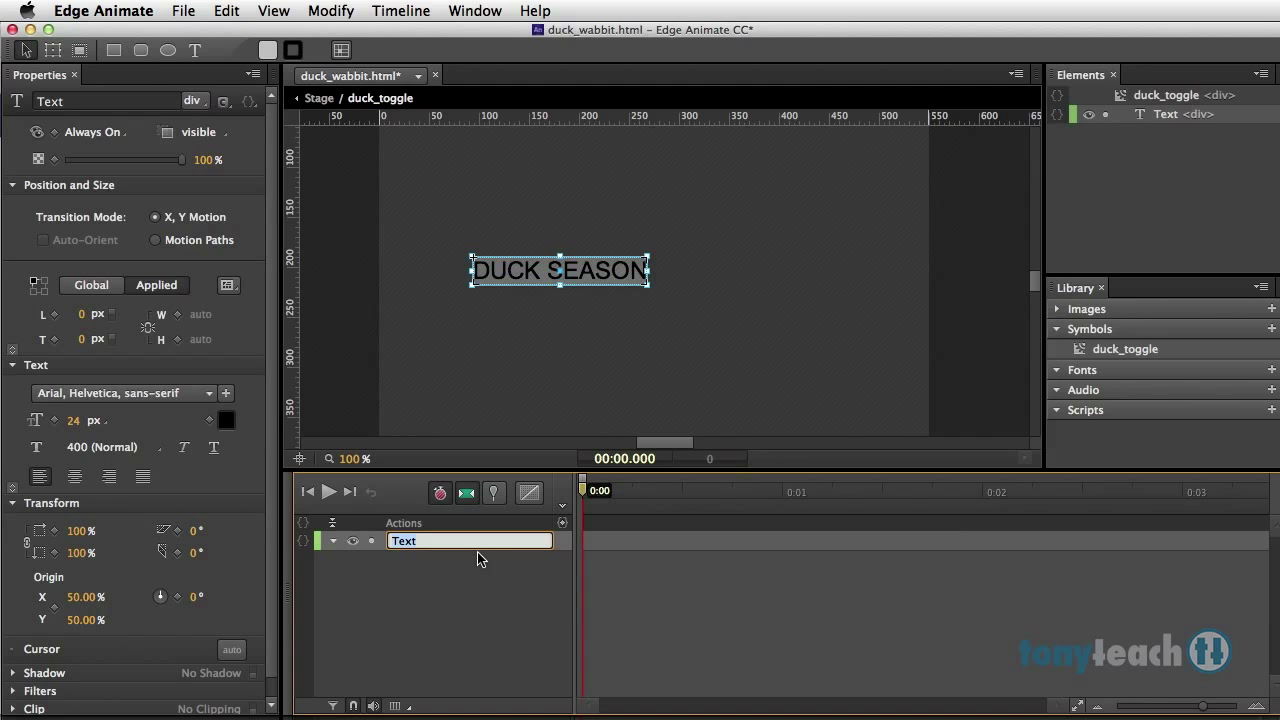
type("duck")
left_click(500, 576)
Set the duck element's Display from Always On to On, keyframed at 0:00
left_click(507, 266)
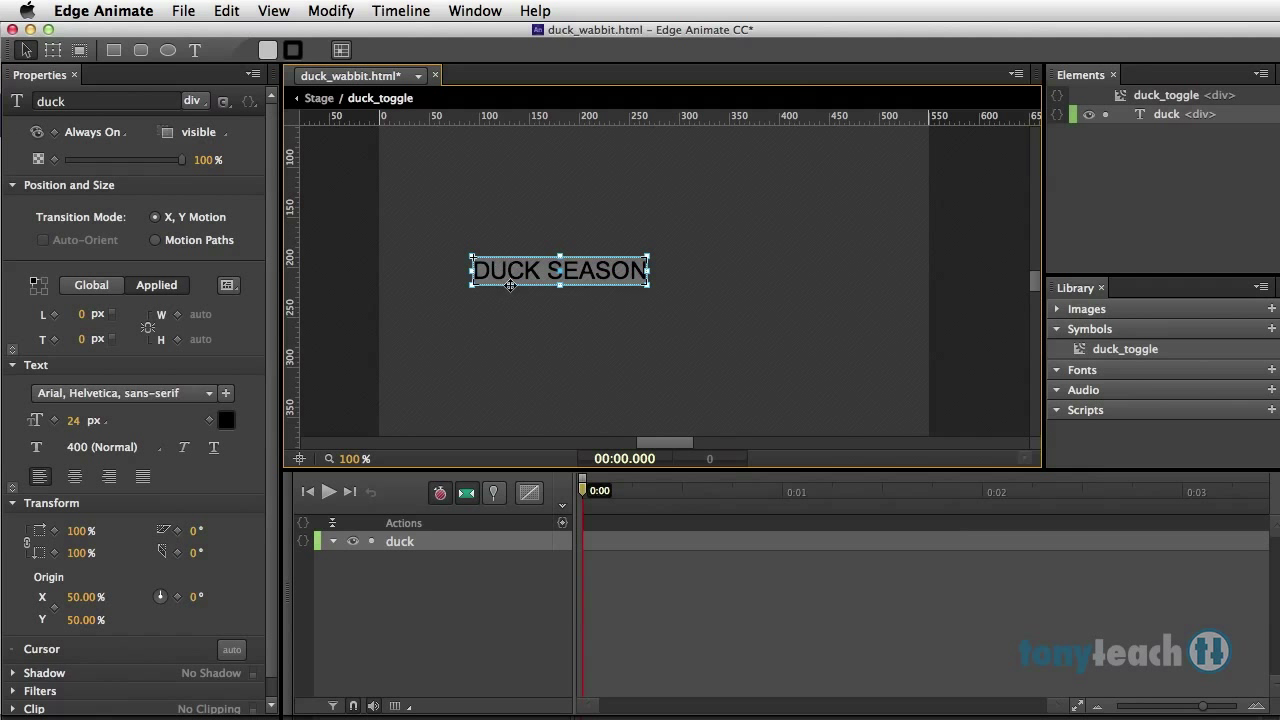
left_click(122, 136)
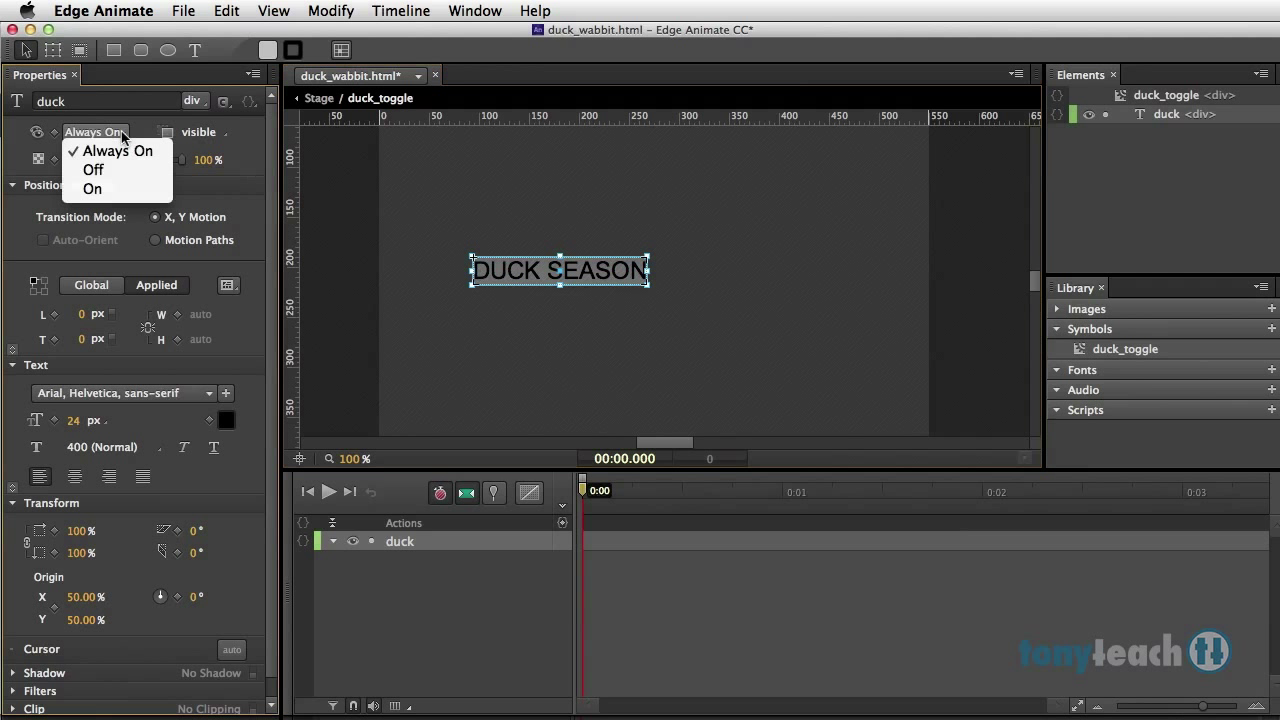
left_click(117, 190)
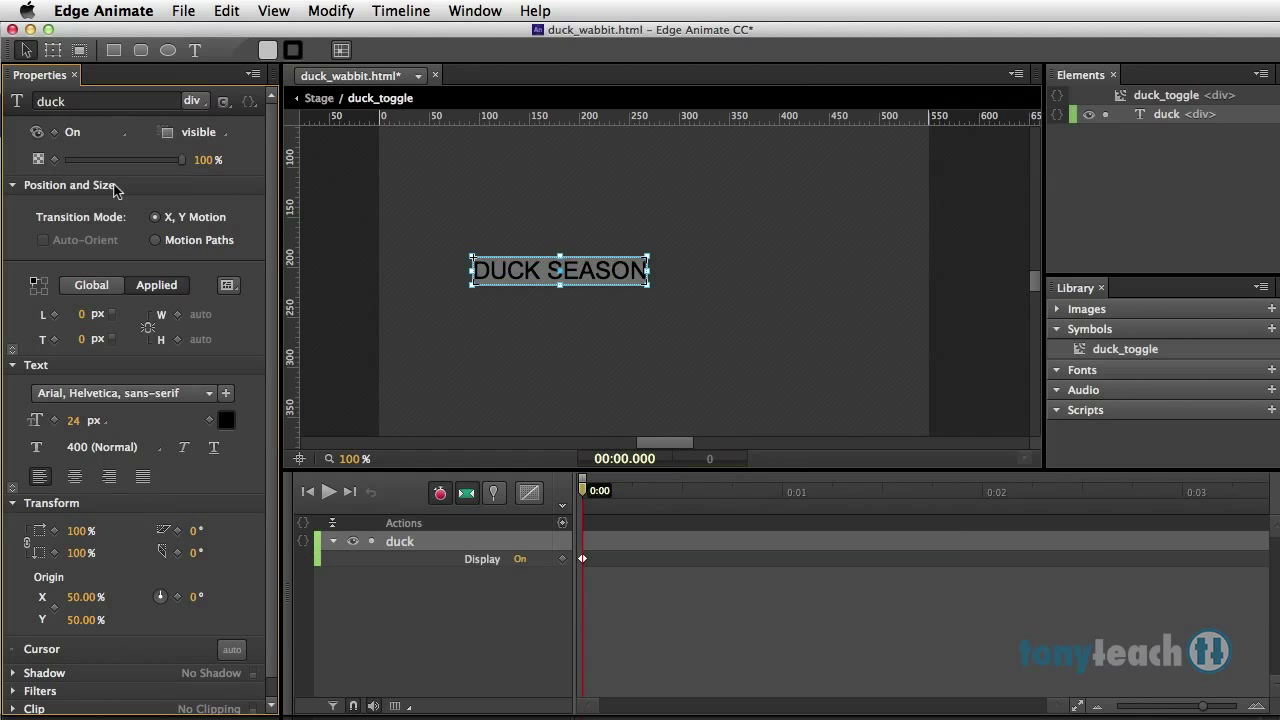
Duplicate the duck element and name the copy wabbit
left_click(406, 541)
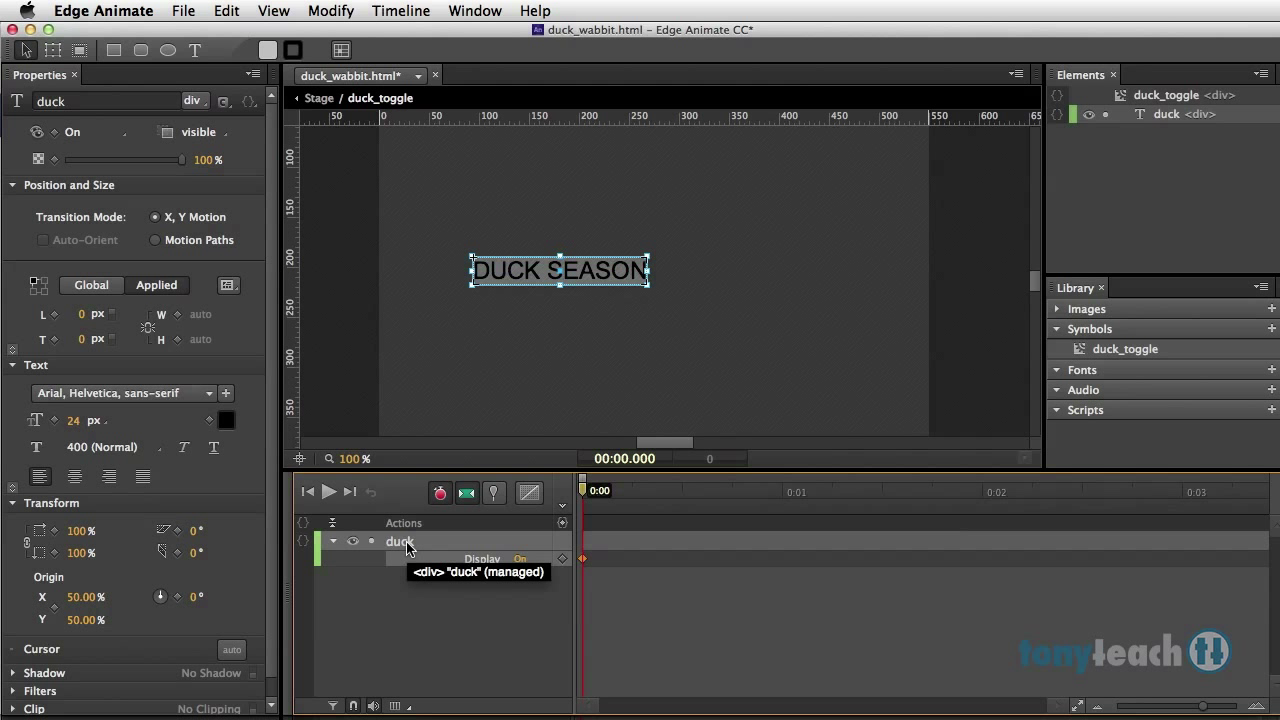
right_click(406, 541)
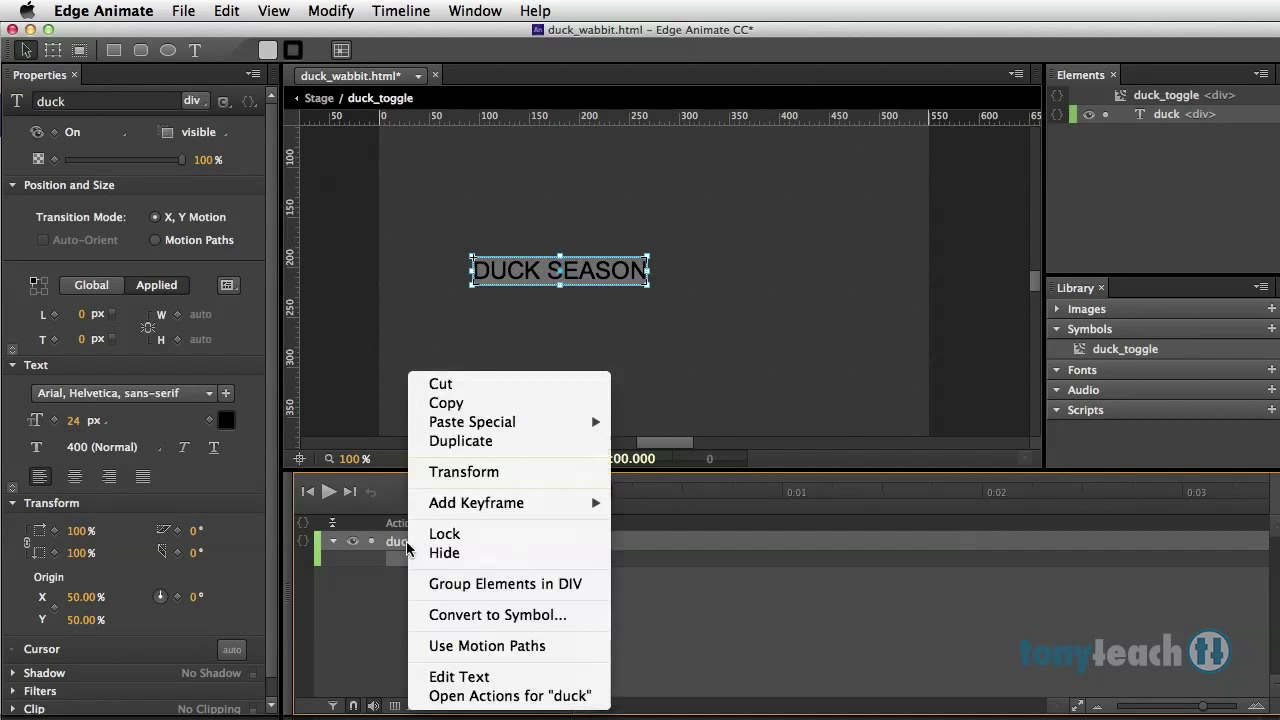
left_click(468, 442)
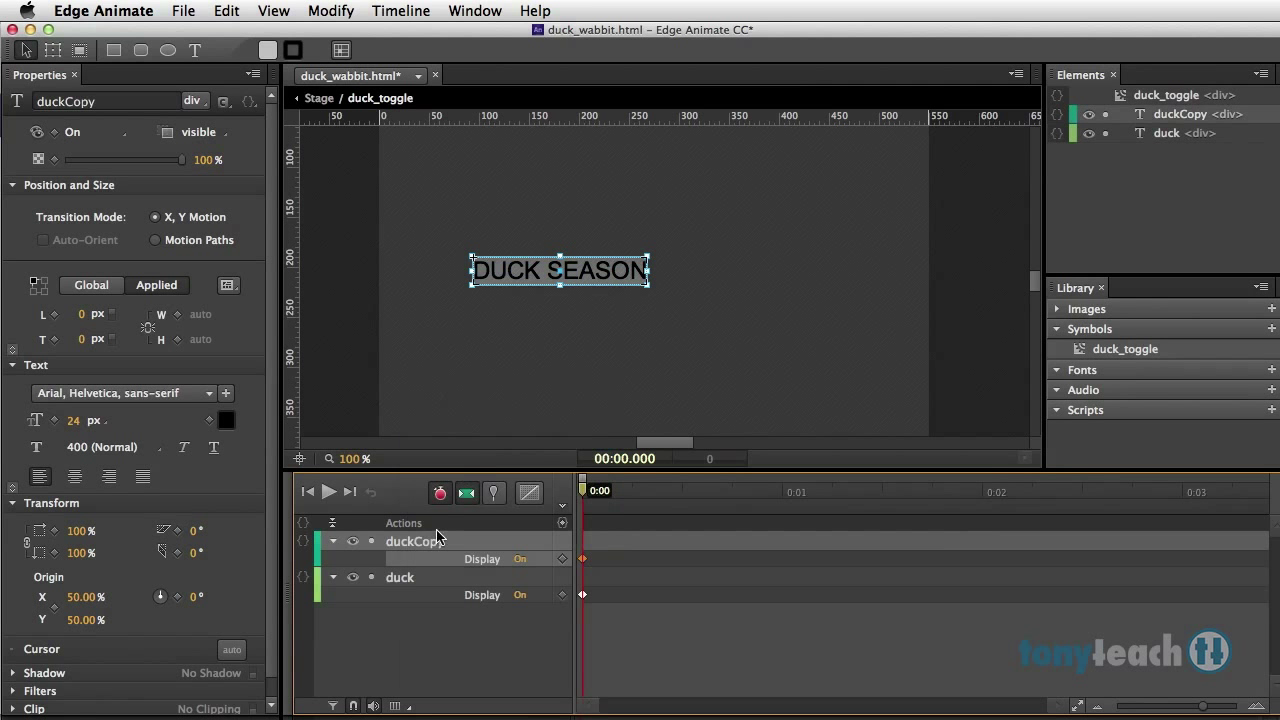
double_click(418, 541)
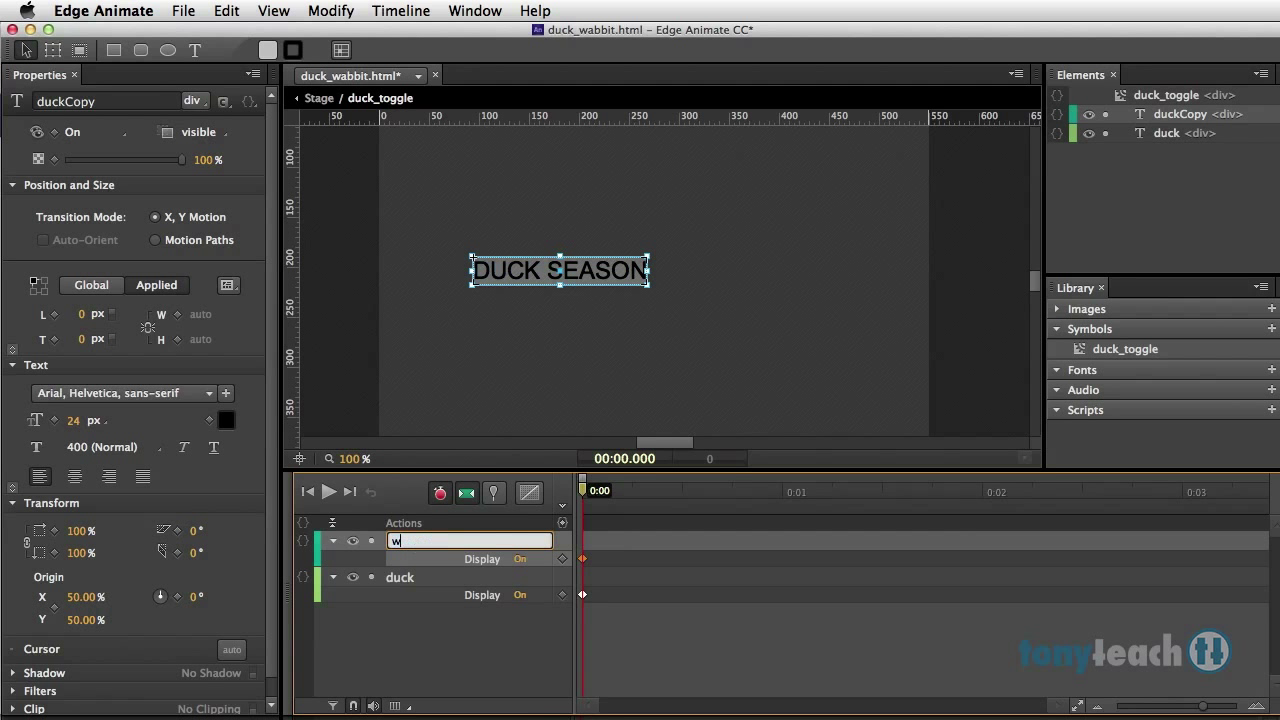
type("wabbit")
key("Return")
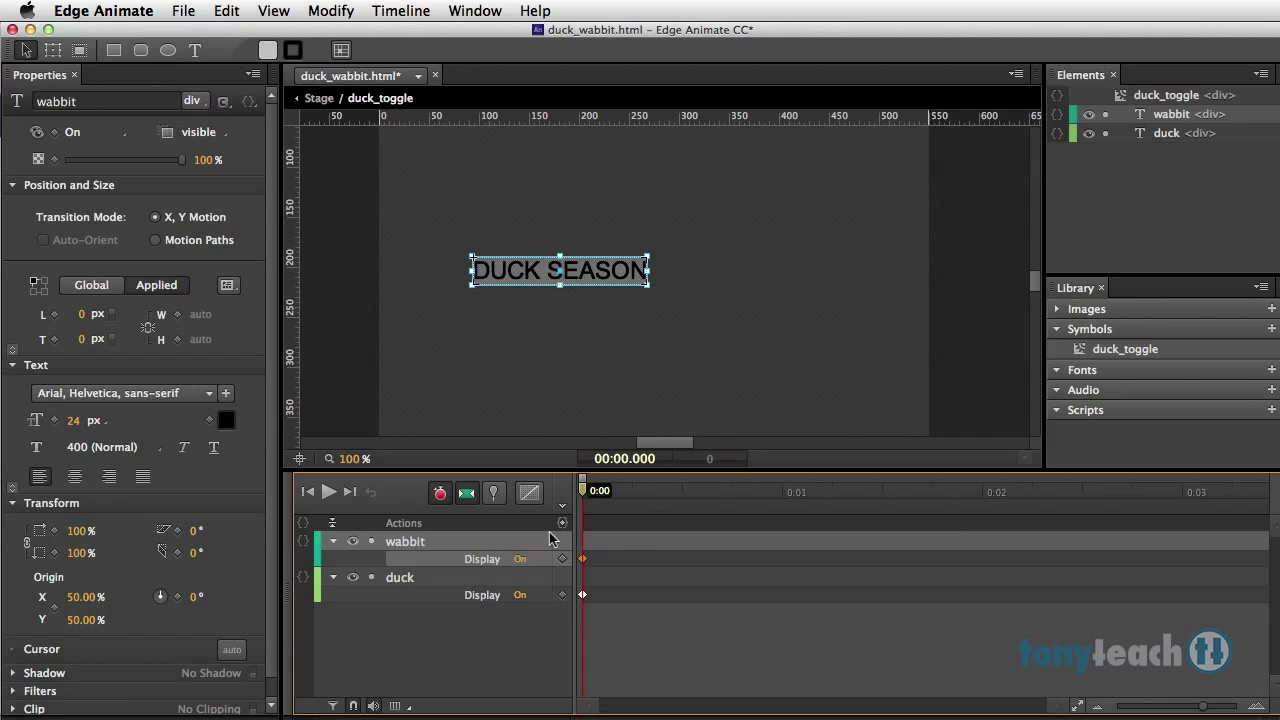
Change the wabbit element's text from DUCK SEASON to WABBIT SEASON
double_click(514, 270)
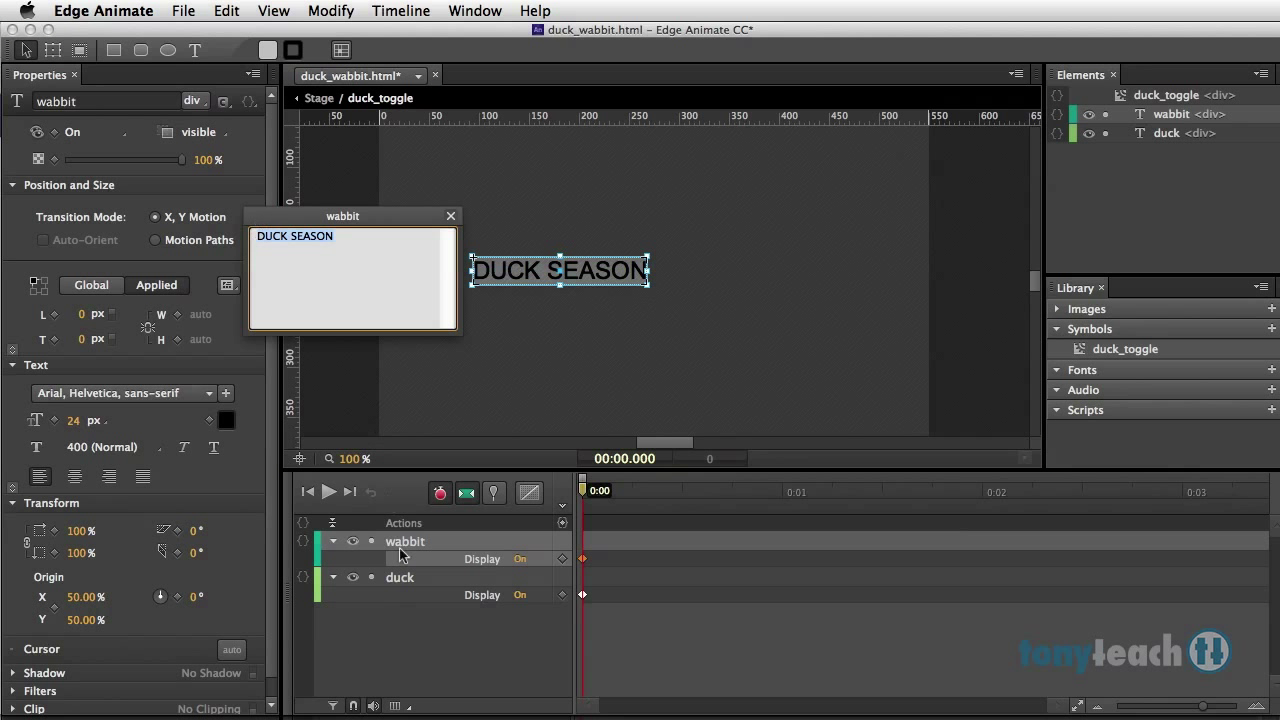
double_click(275, 240)
type("WABBIT")
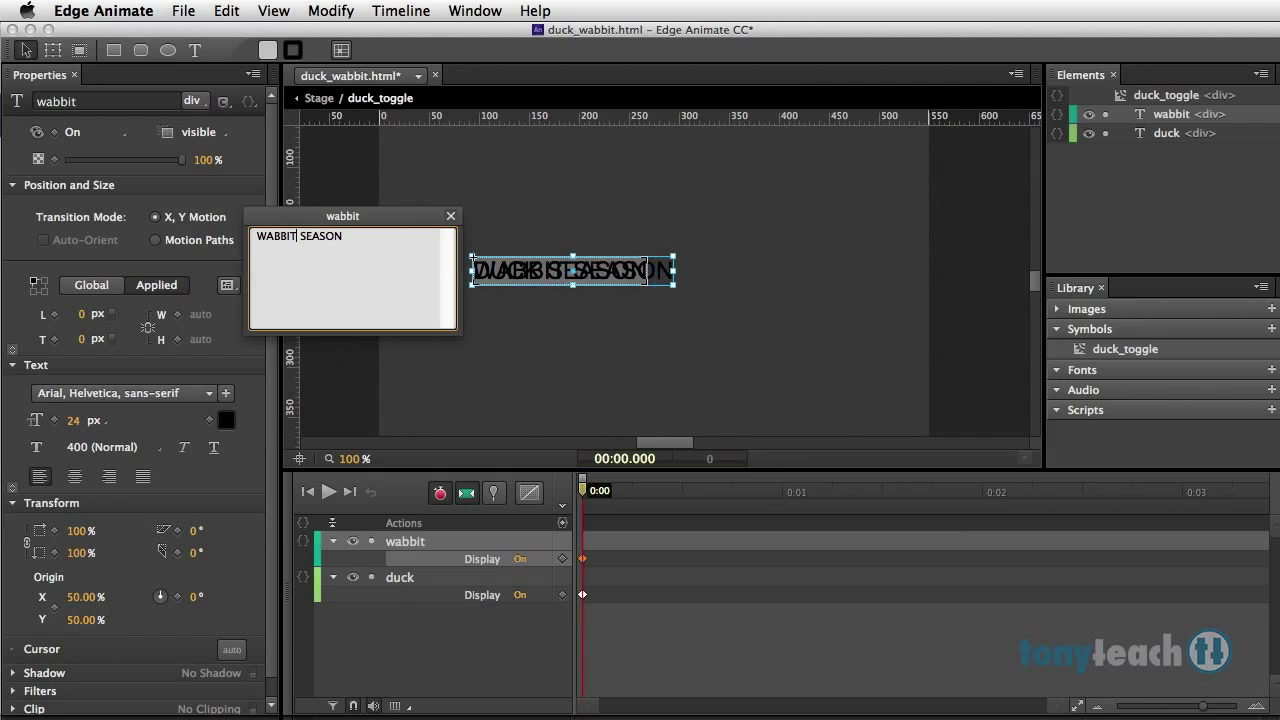
Keyframe wabbit Display Off at 0:00, then at 0:00.500 set wabbit On and duck Off
left_click(450, 216)
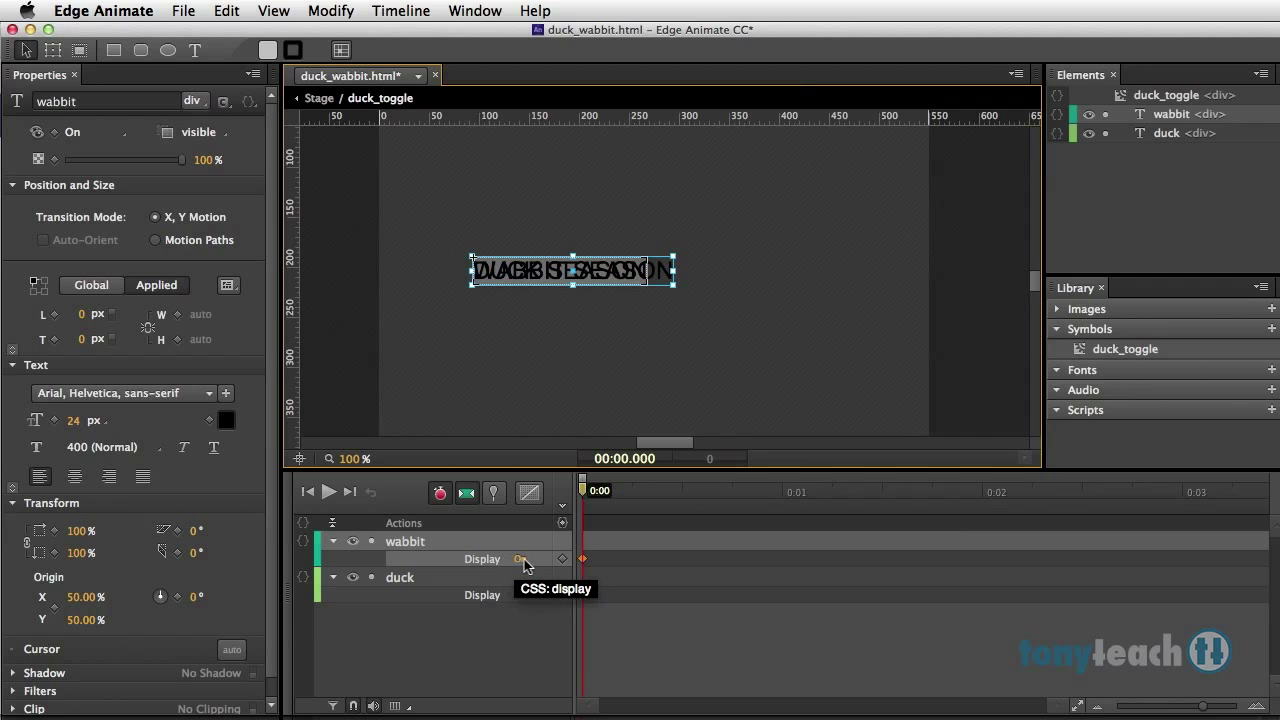
left_click_drag(520, 562, 548, 566)
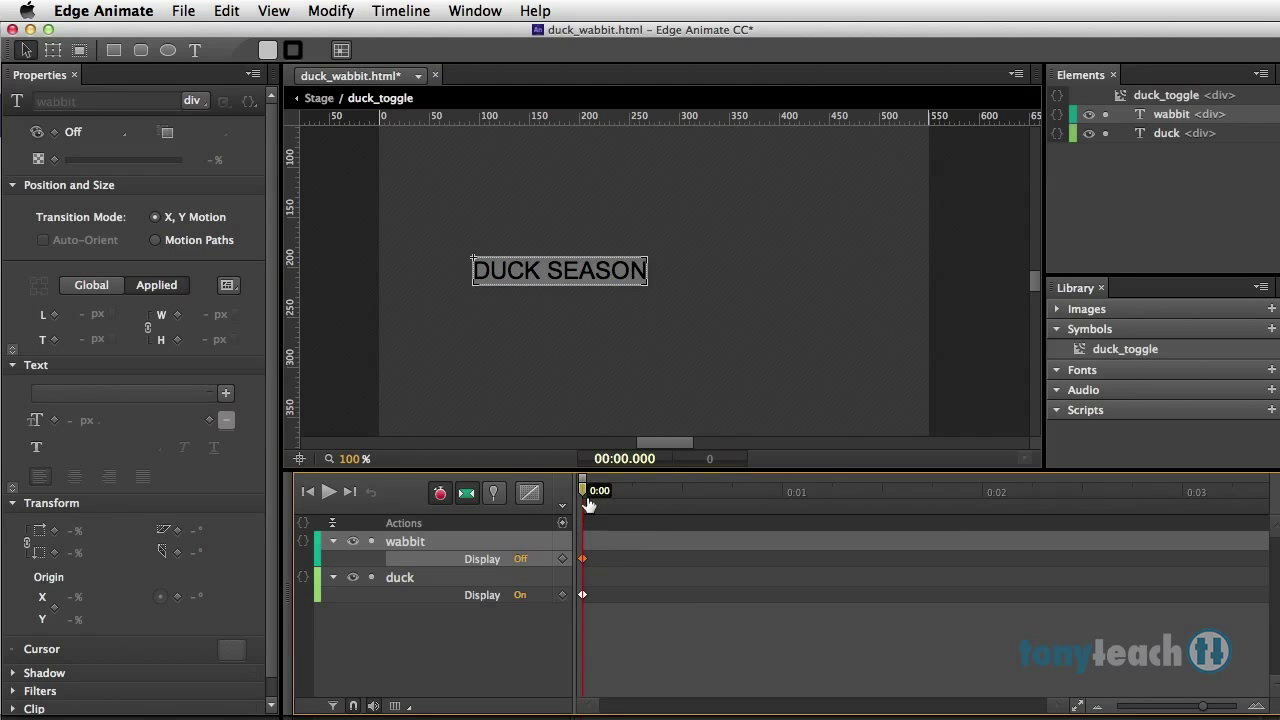
left_click_drag(583, 497, 686, 505)
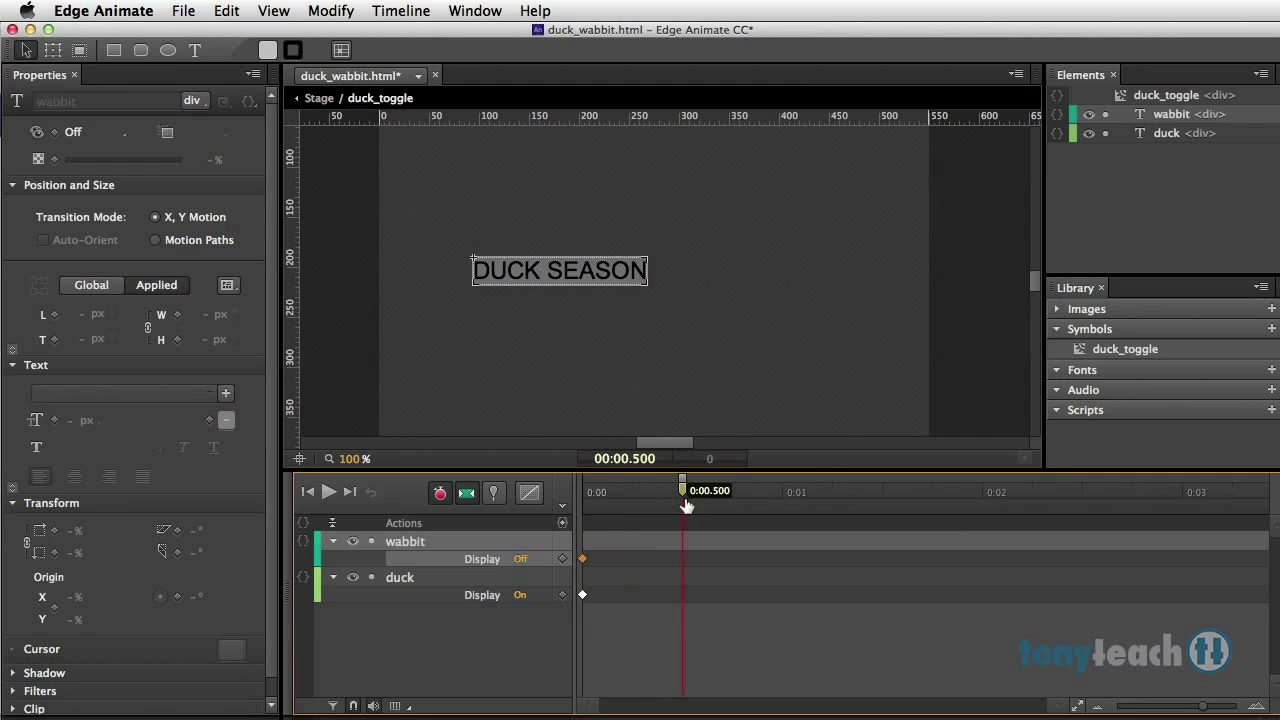
left_click(521, 560)
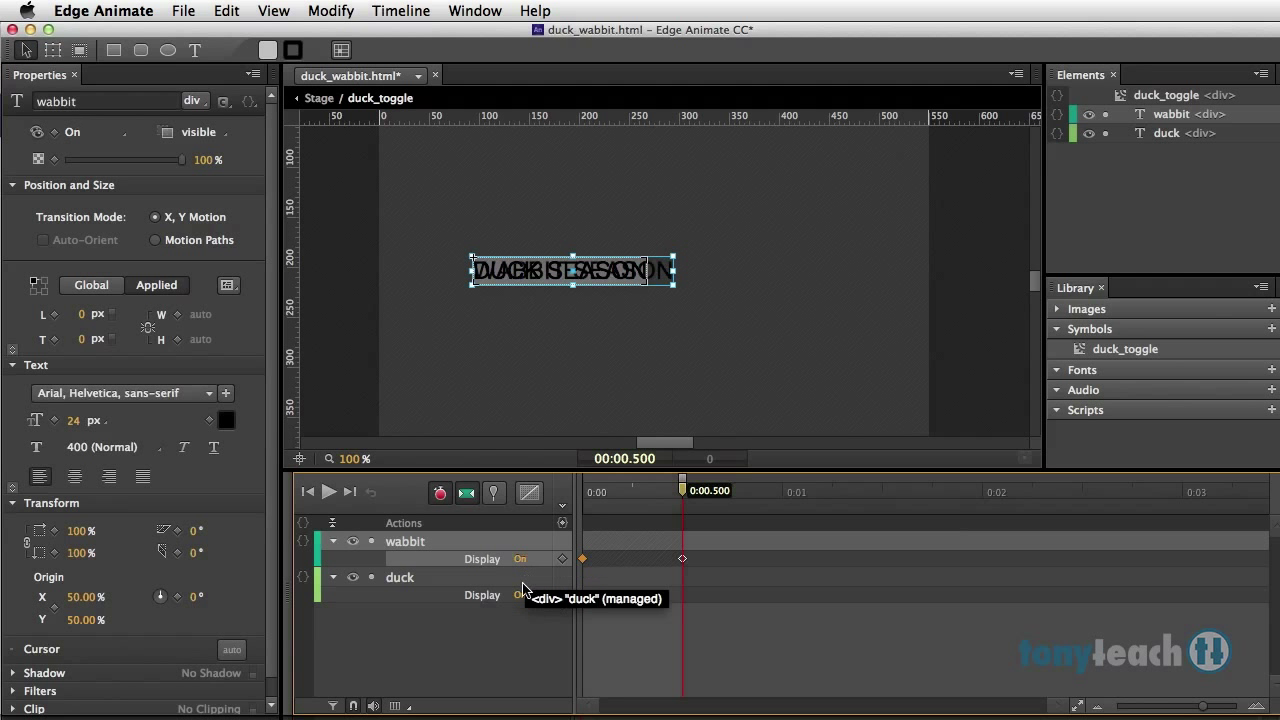
left_click(521, 595)
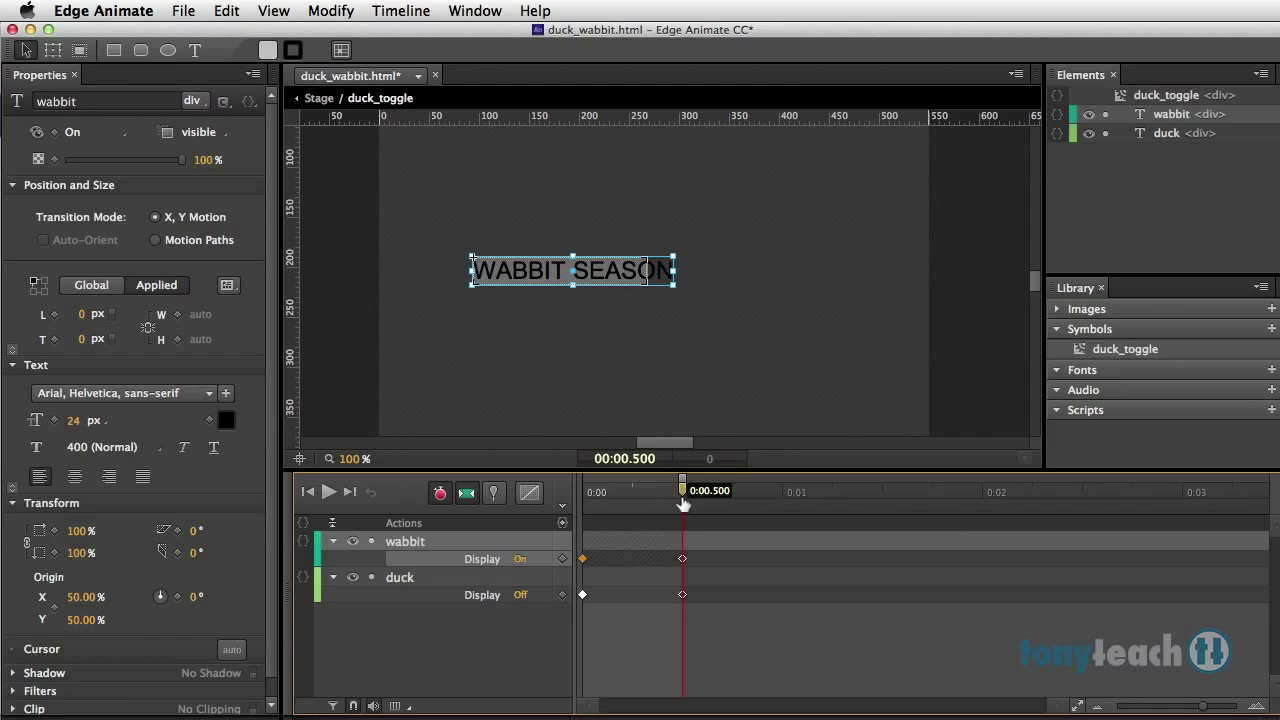
left_click_drag(682, 494, 565, 495)
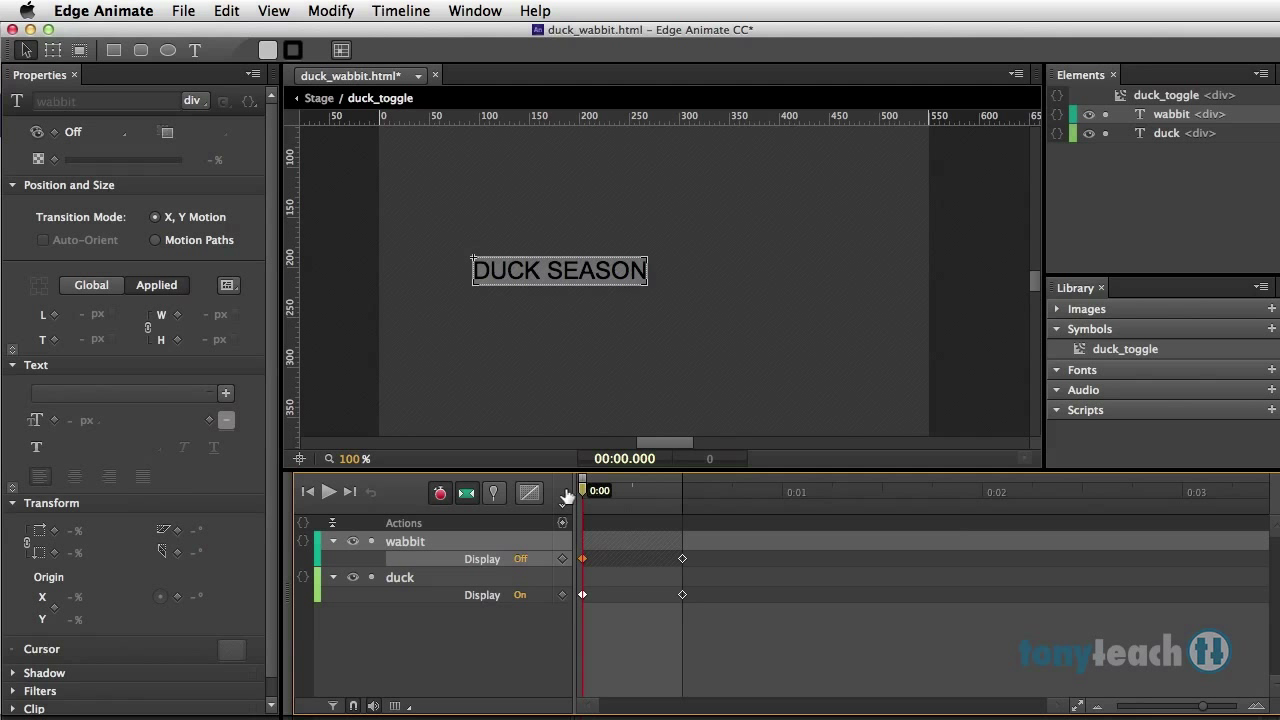
mouse_move(566, 495)
left_mouse_down()
mouse_move(684, 505)
mouse_move(581, 500)
left_mouse_up()
Add timeline labels 'duck' at 0:00 and 'wabbit' at 0:00.500
key("ctrl+l")
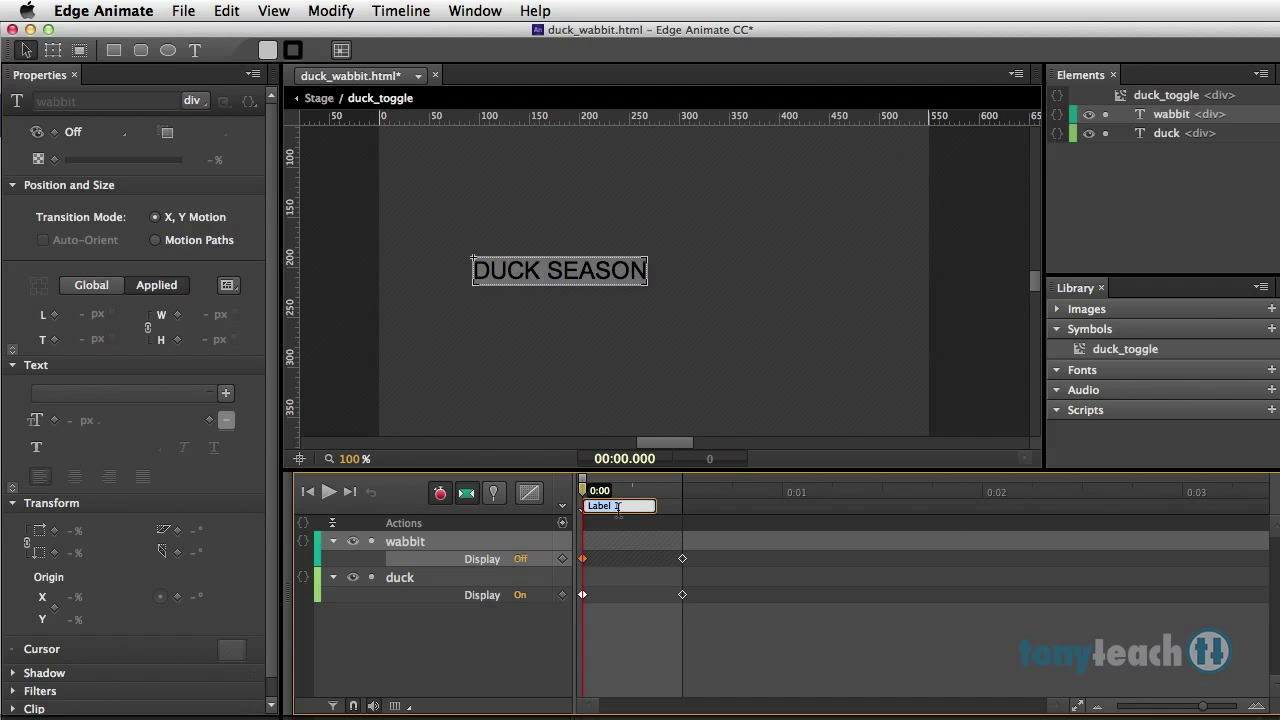
type("duck")
key("Return")
left_click_drag(588, 490, 682, 492)
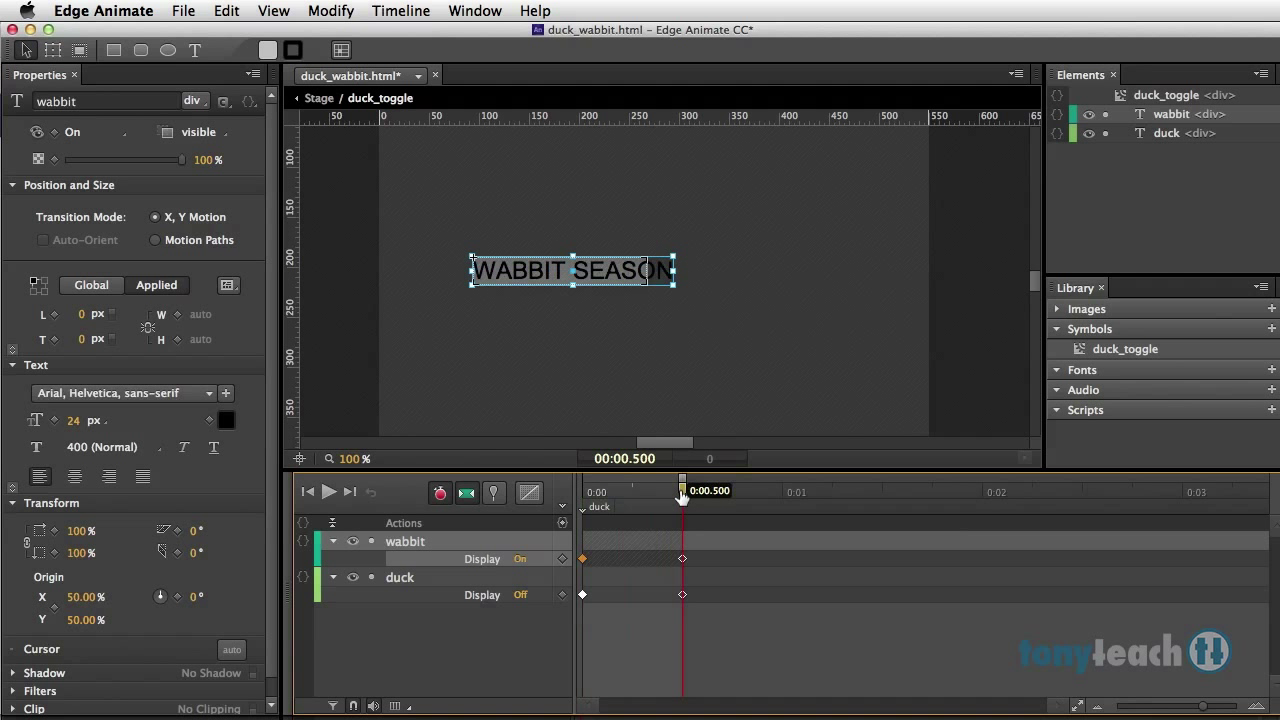
key("ctrl+l")
type("wabbit")
left_click(535, 653)
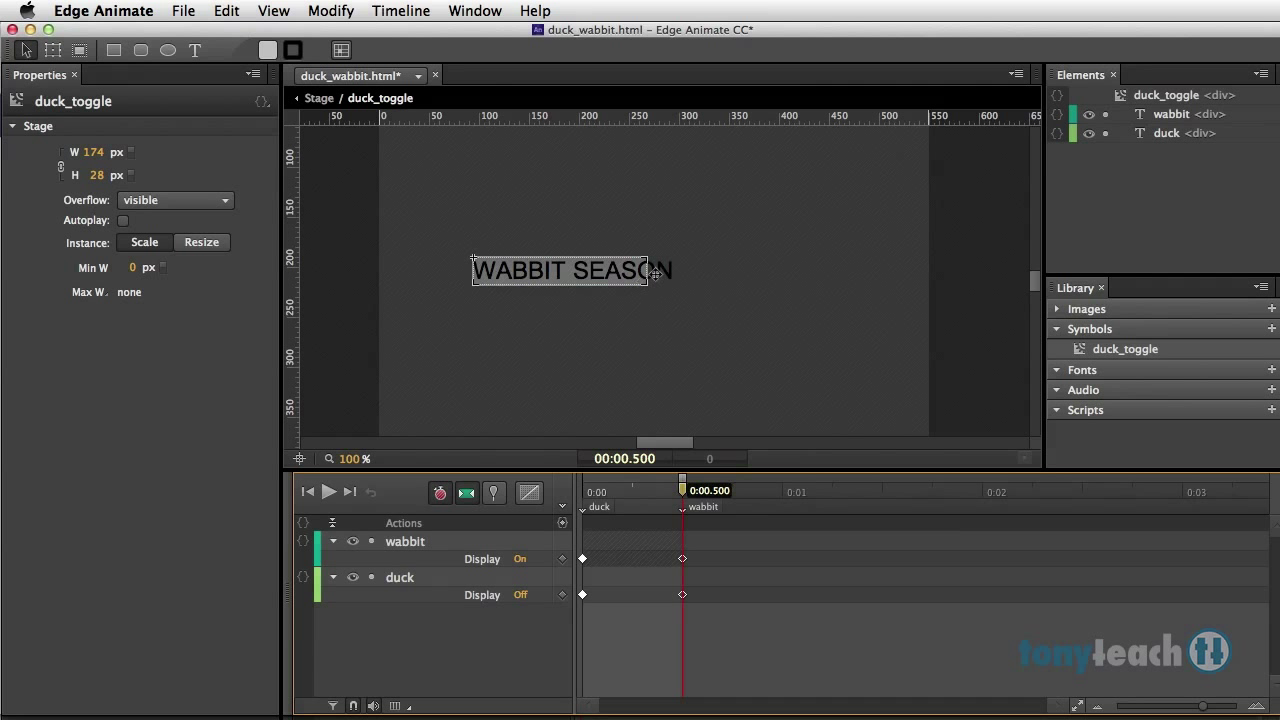
Give the WABBIT SEASON text a click action running sym.stop("duck")
left_click(655, 273)
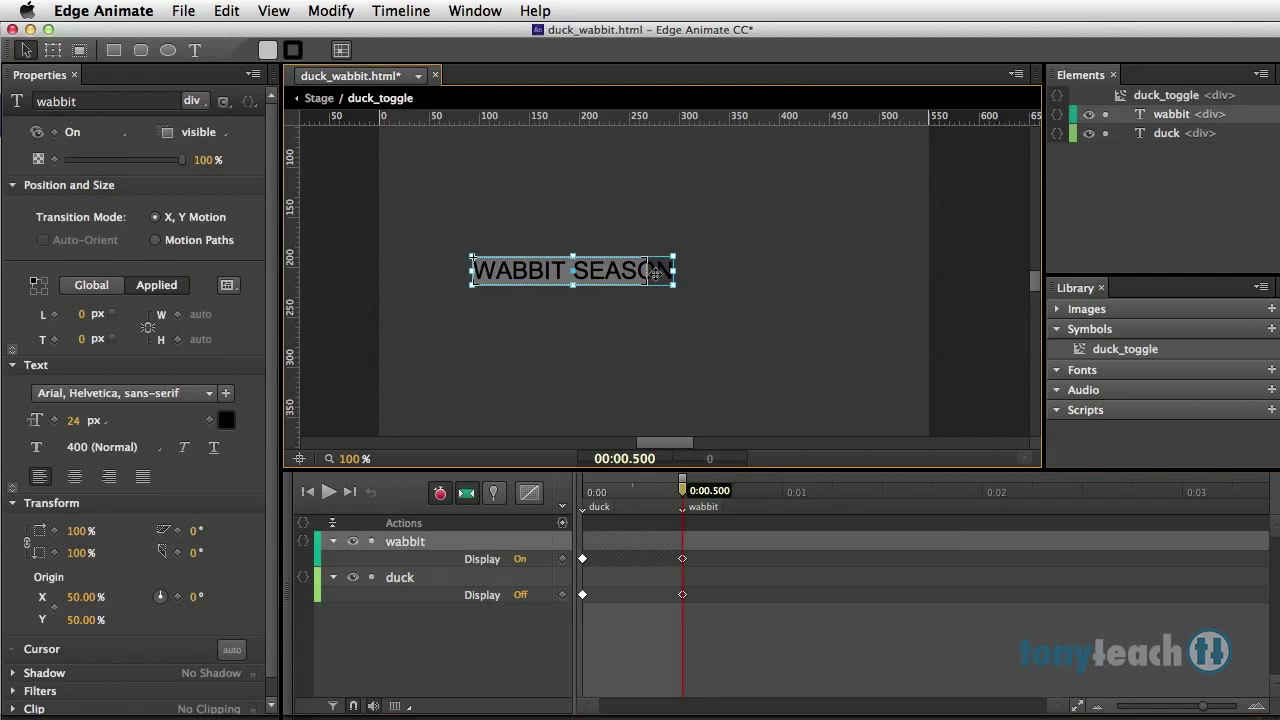
right_click(655, 273)
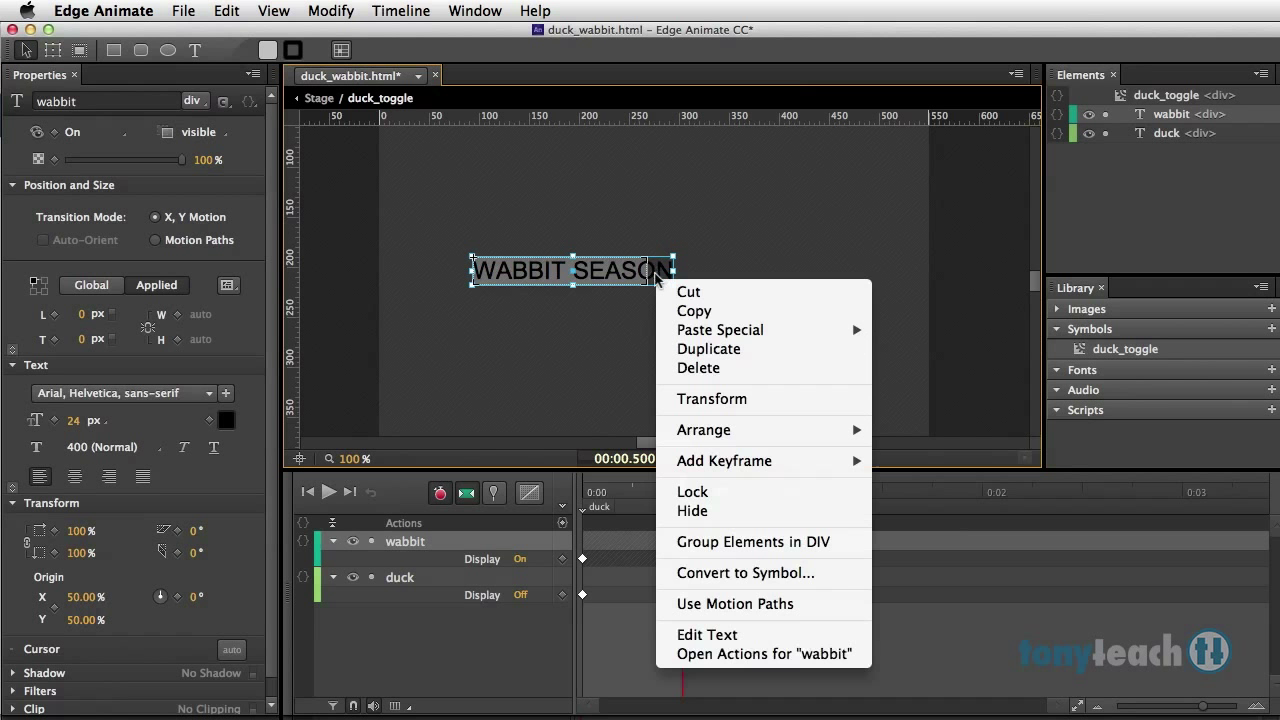
left_click(697, 654)
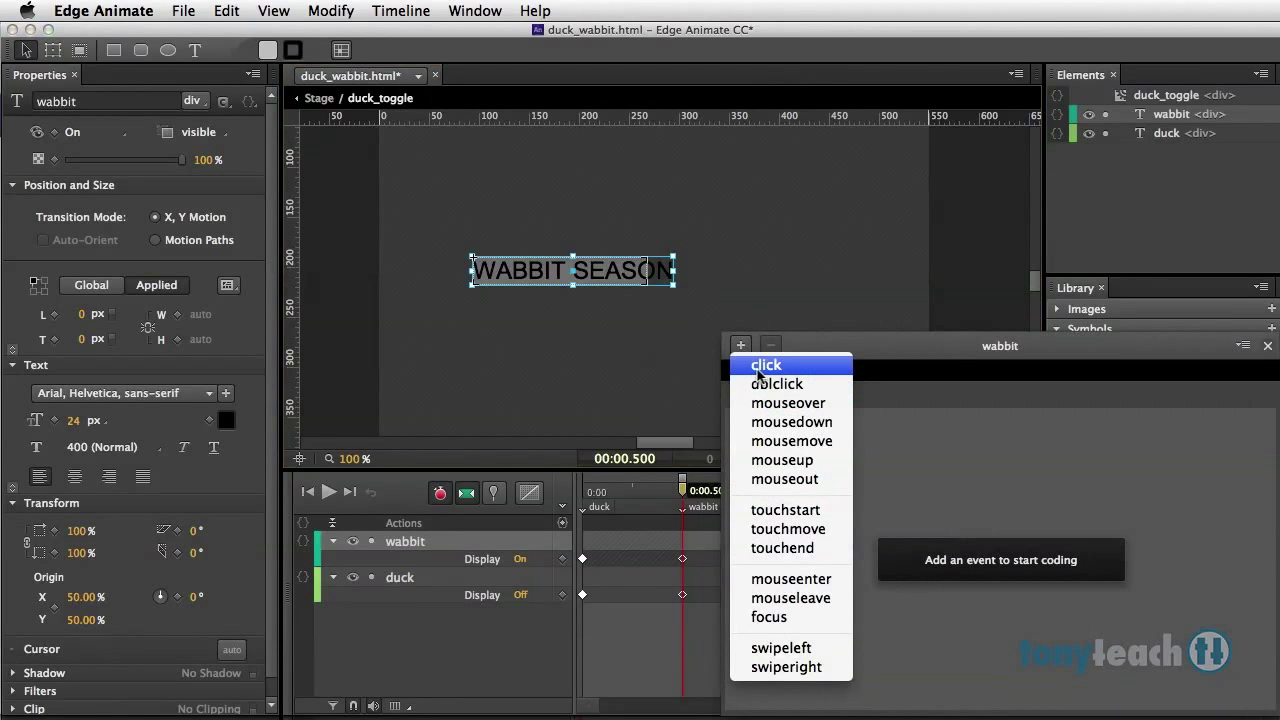
left_click(763, 365)
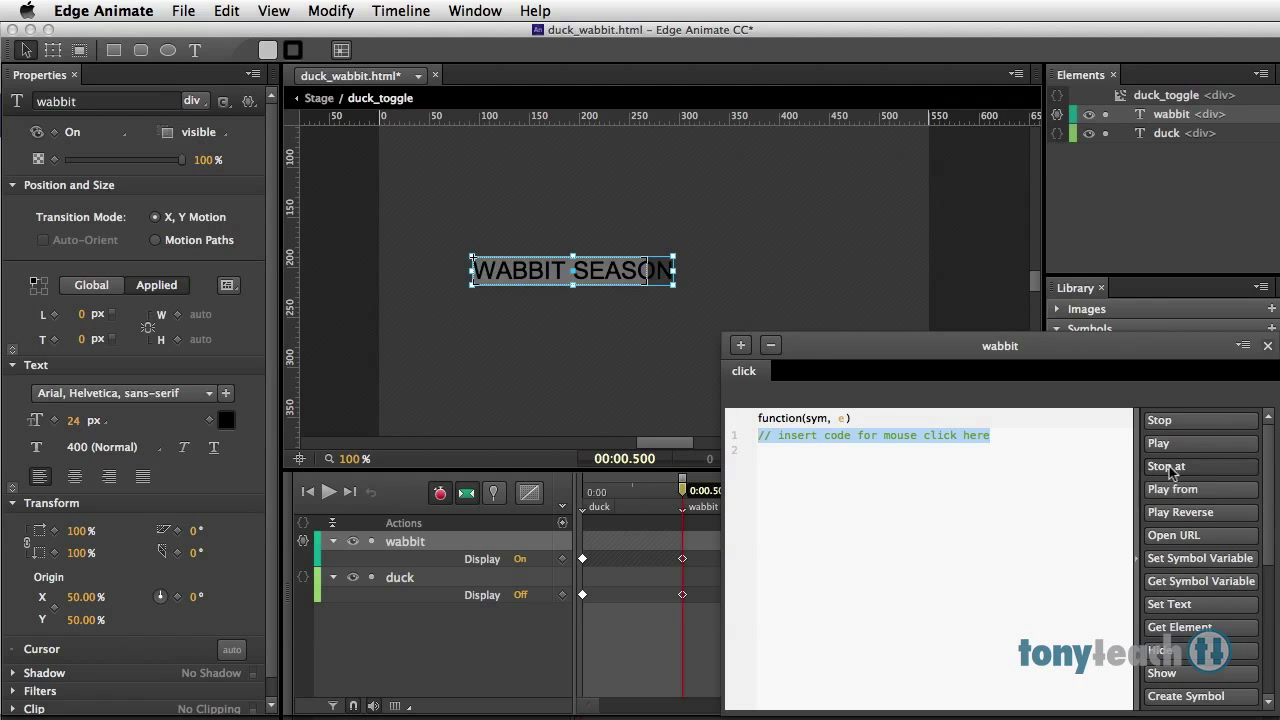
left_click(1170, 467)
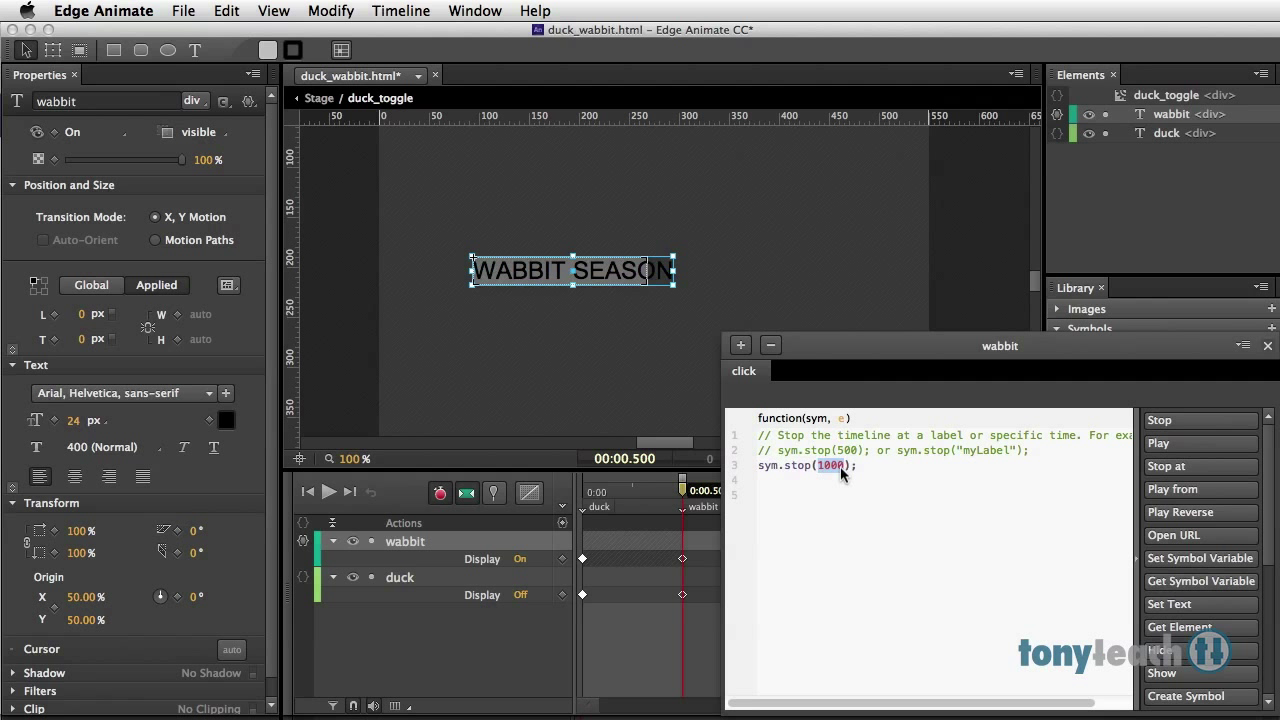
type("\"\"")
type("duck\"")
left_click_drag(888, 468, 715, 418)
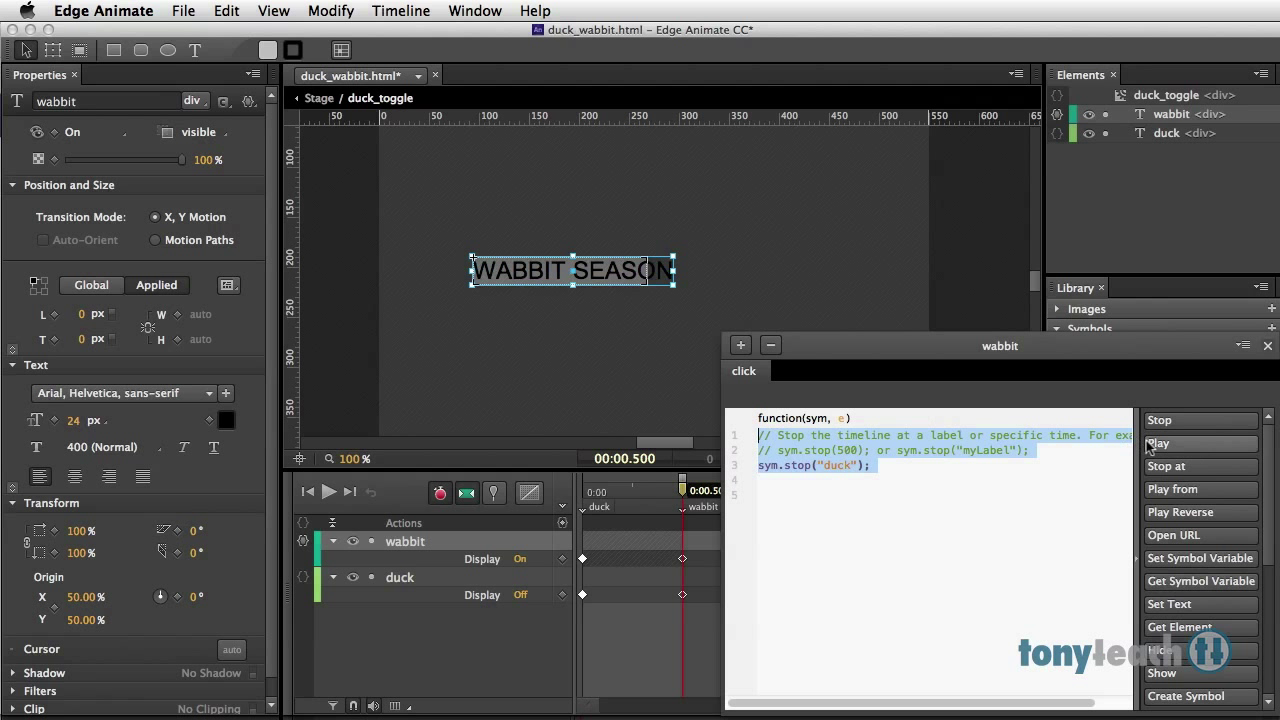
left_click(1267, 347)
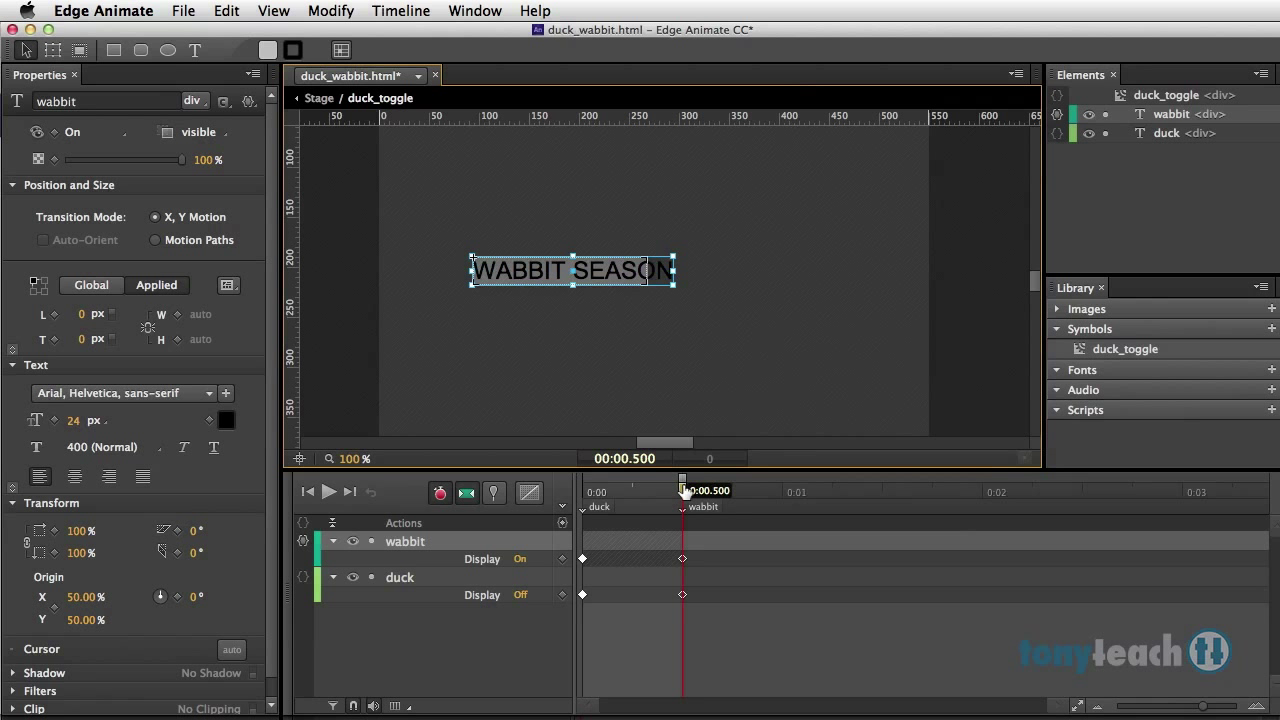
At 0:00, give the DUCK SEASON text a click action running sym.stop("wabbit")
left_click_drag(683, 490, 582, 490)
left_click(545, 268)
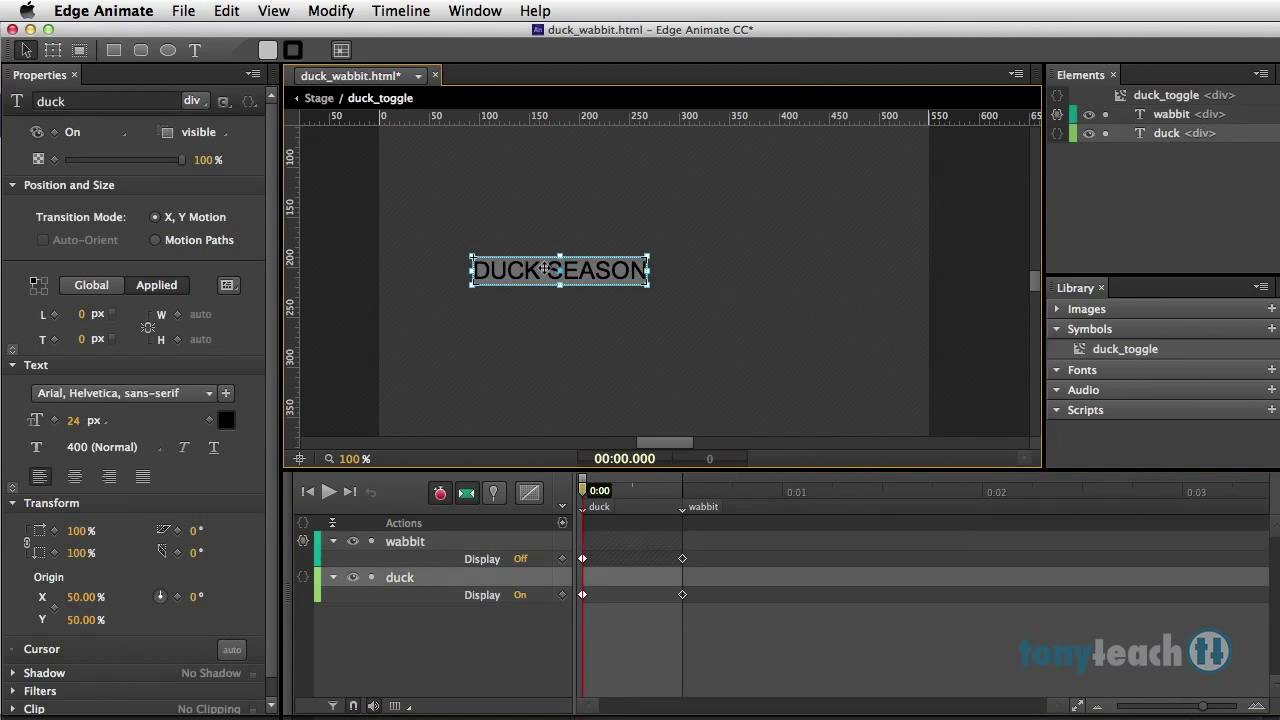
right_click(545, 268)
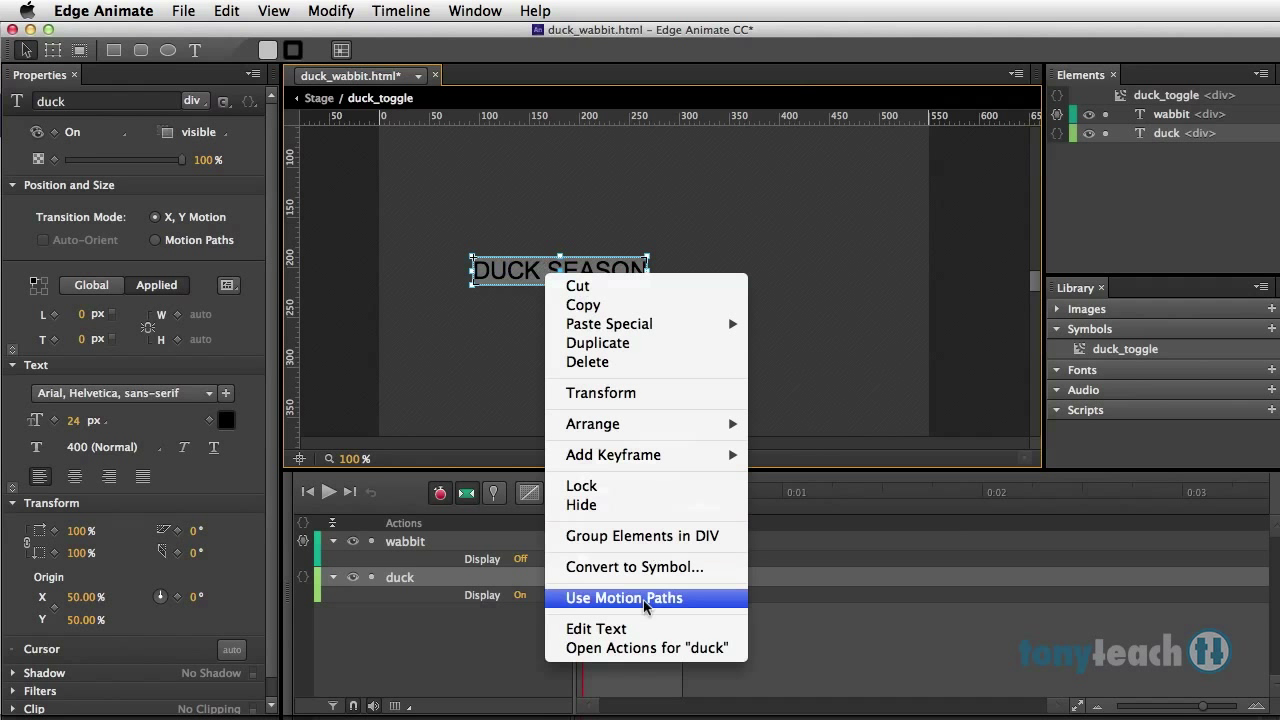
left_click(636, 649)
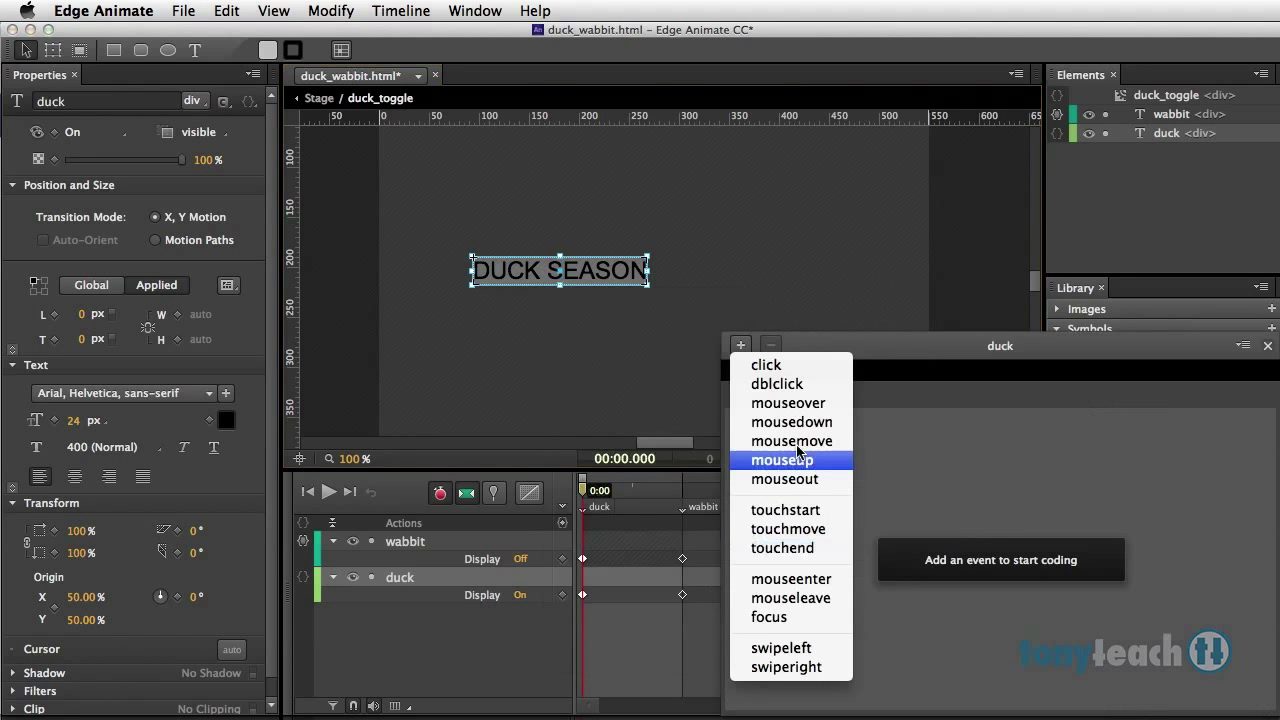
left_click(787, 366)
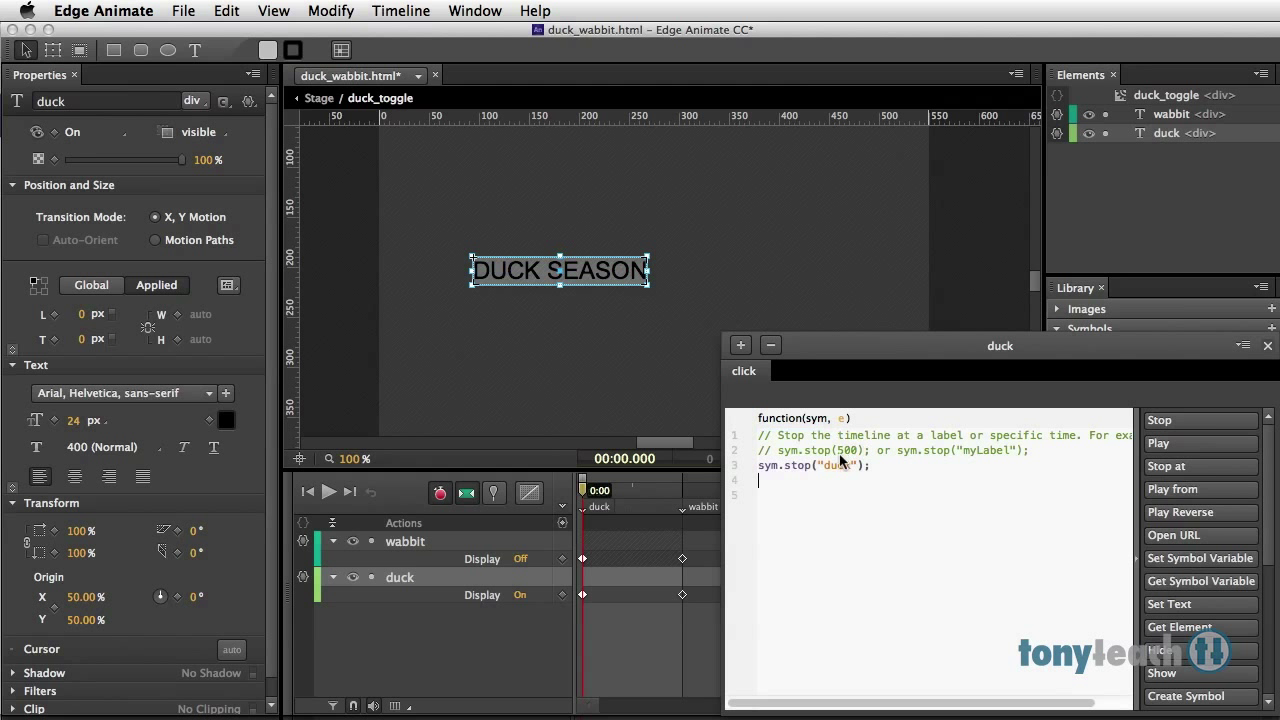
double_click(835, 464)
type("wabbit")
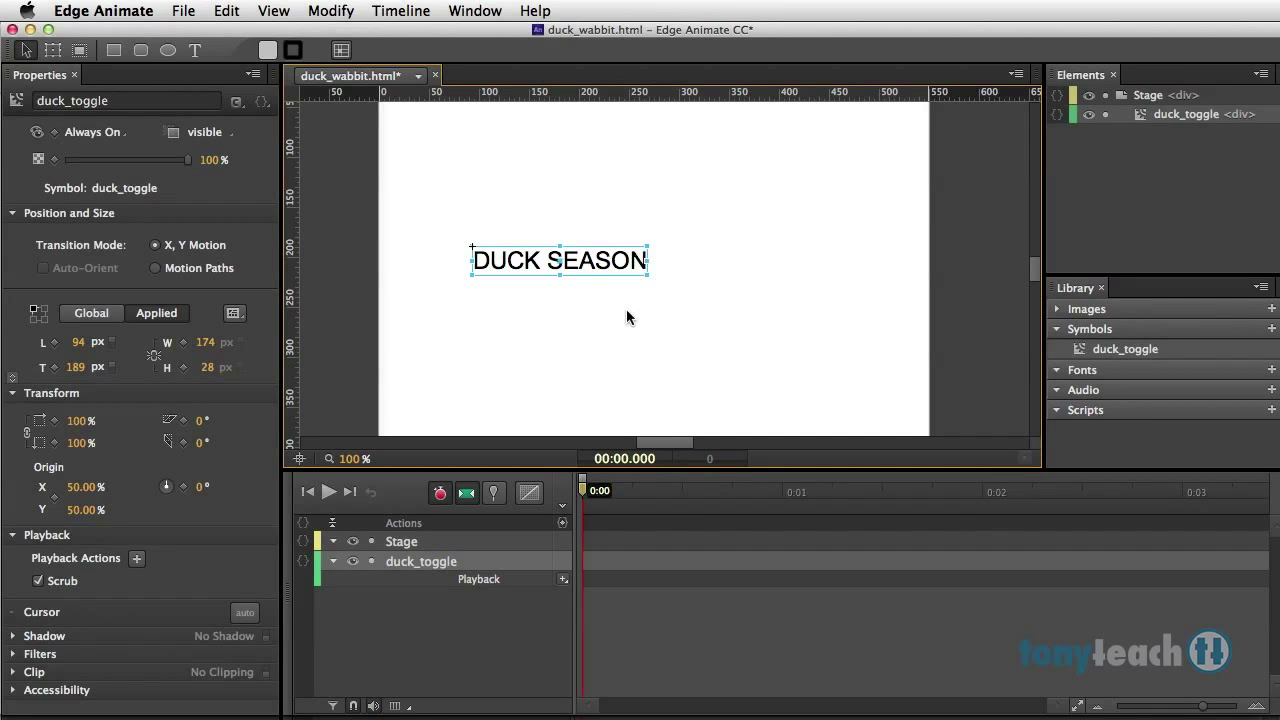
Preview in Chrome and click the text repeatedly, toggling DUCK SEASON and WABBIT SEASON
key("super+Return")
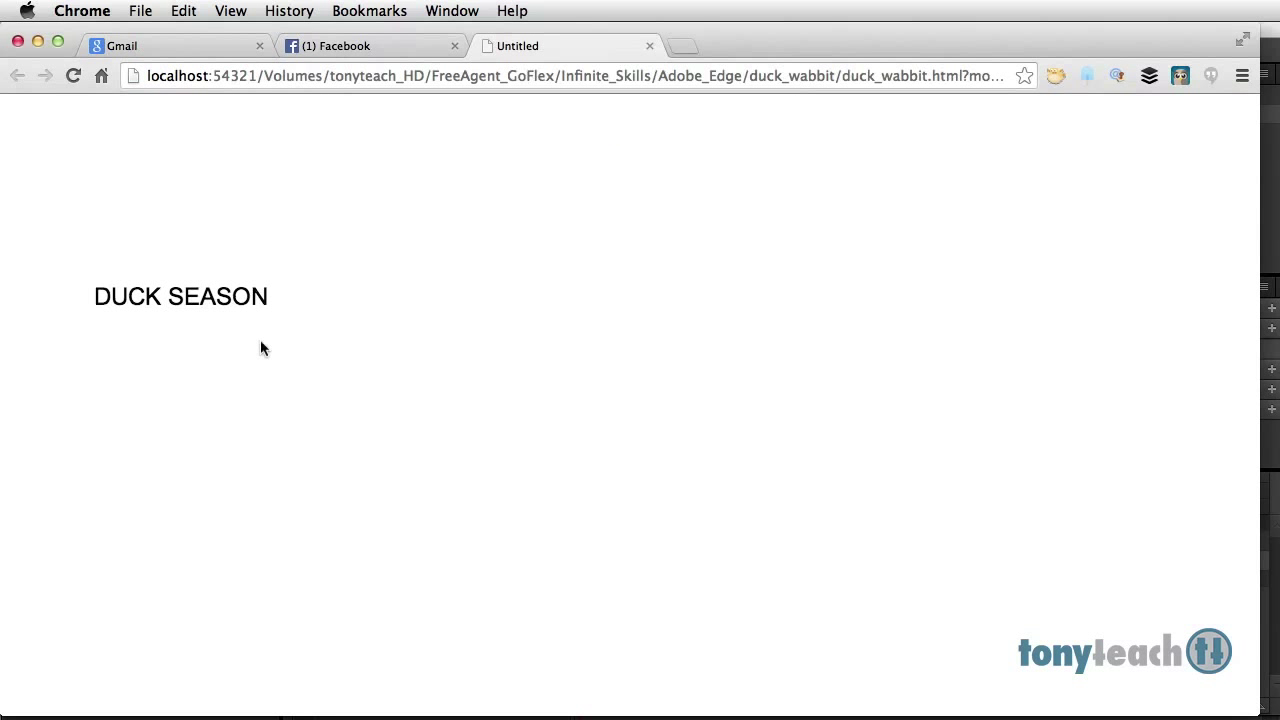
left_click(204, 294)
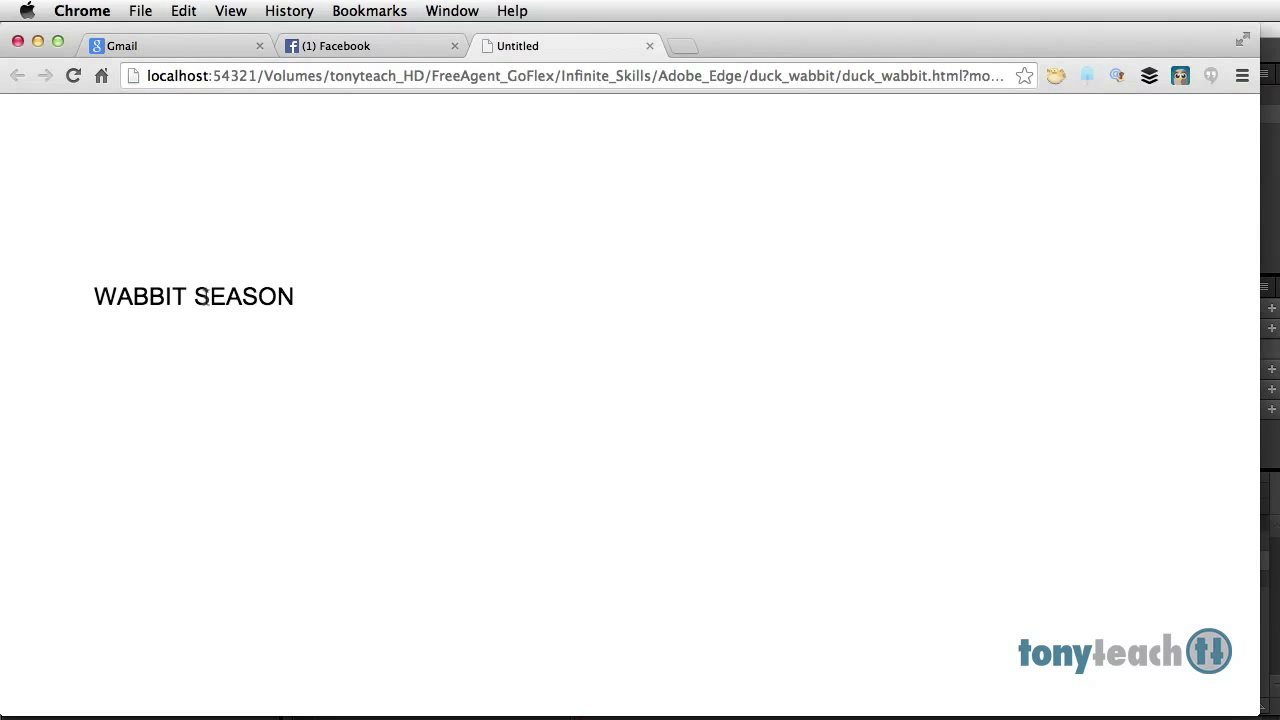
left_click(204, 297)
left_click(204, 297)
left_click(204, 297)
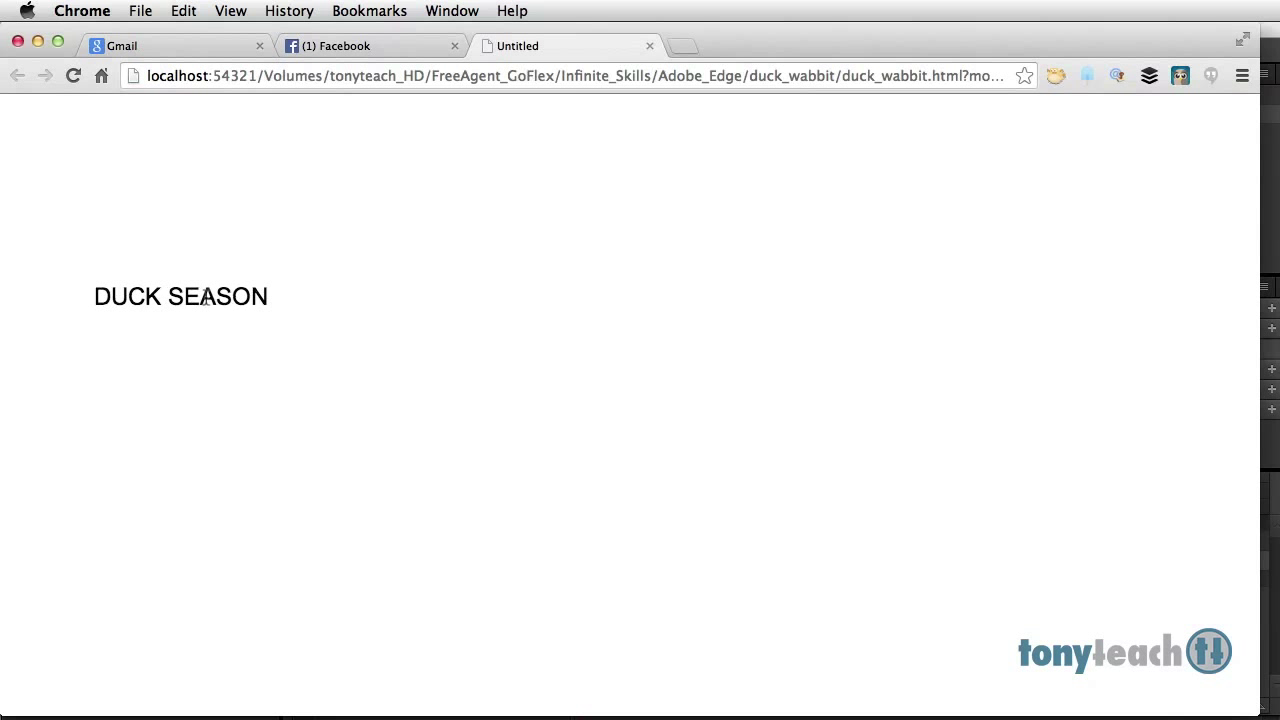
left_click(204, 297)
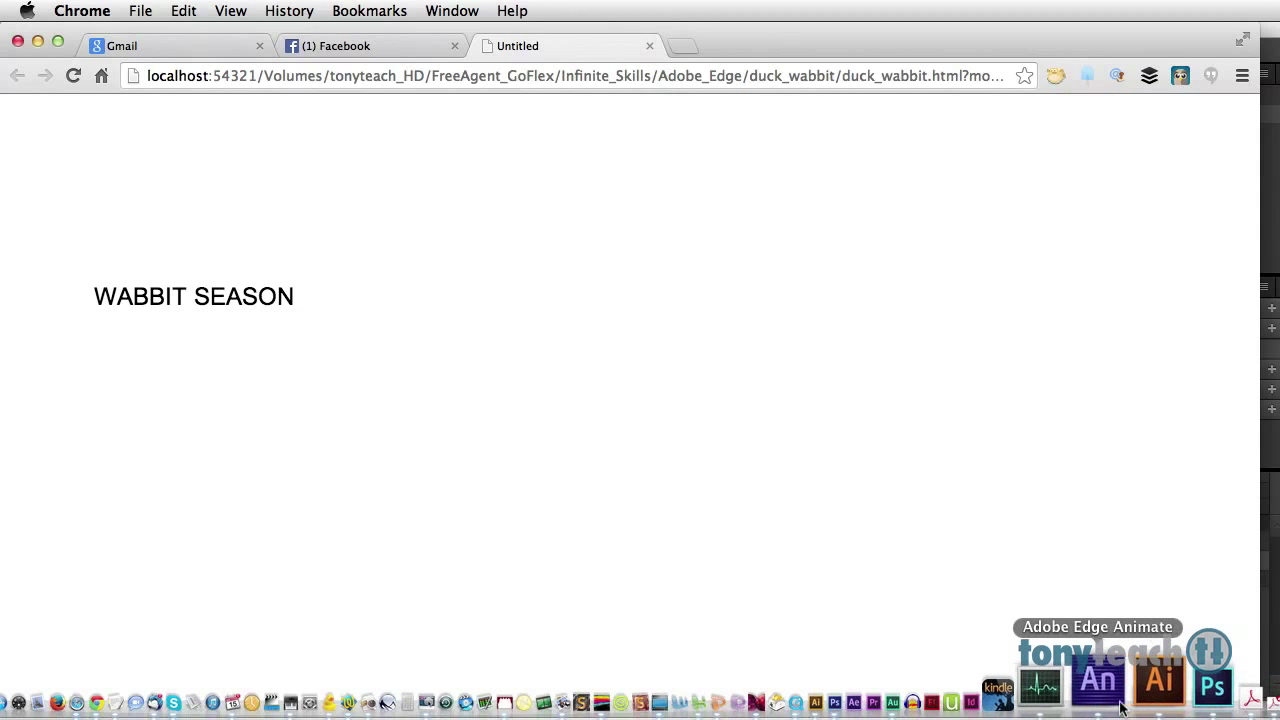
Set the duck_toggle symbol's Cursor to pointer and reopen the Chrome preview
left_click(1120, 705)
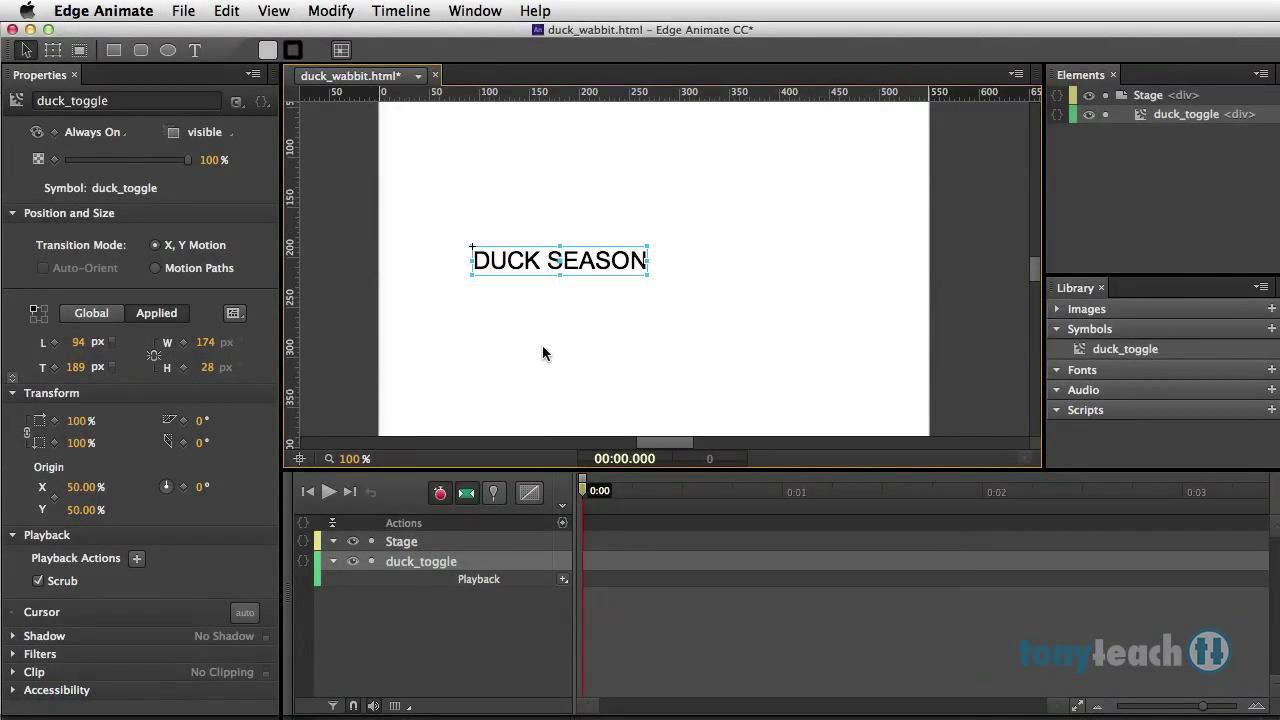
left_click(541, 288)
left_click(535, 260)
left_click(245, 612)
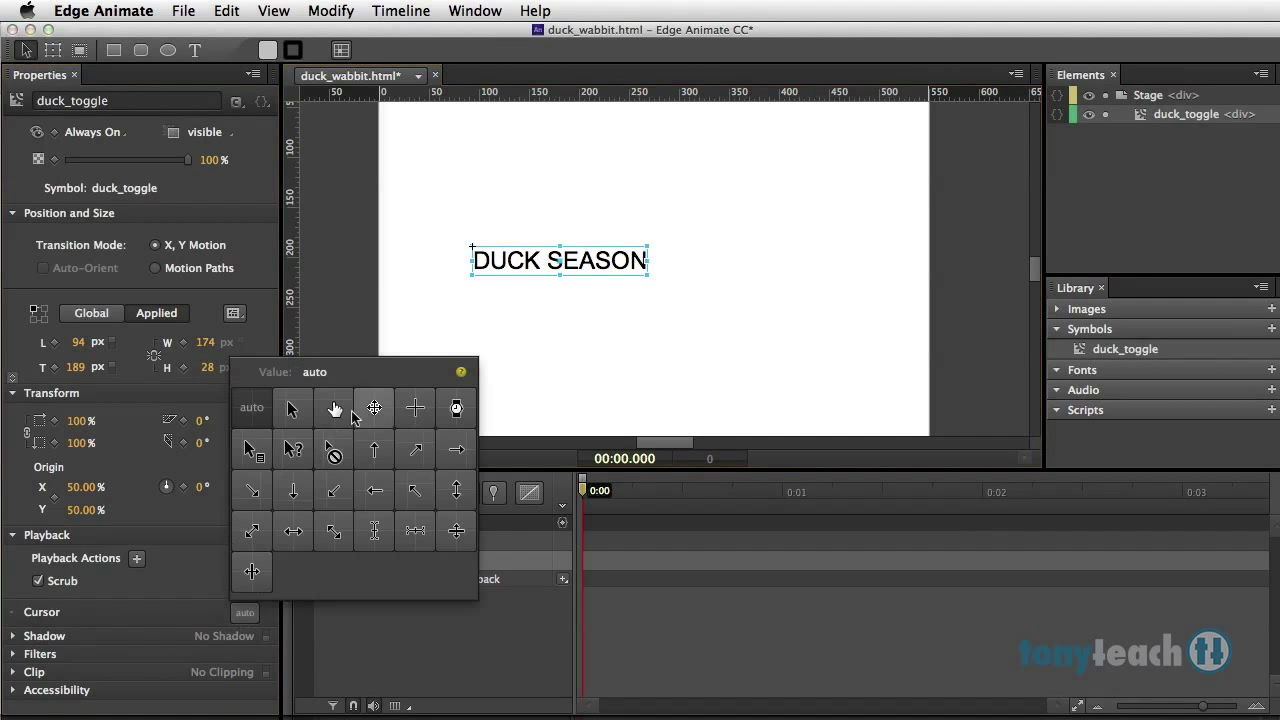
left_click(335, 409)
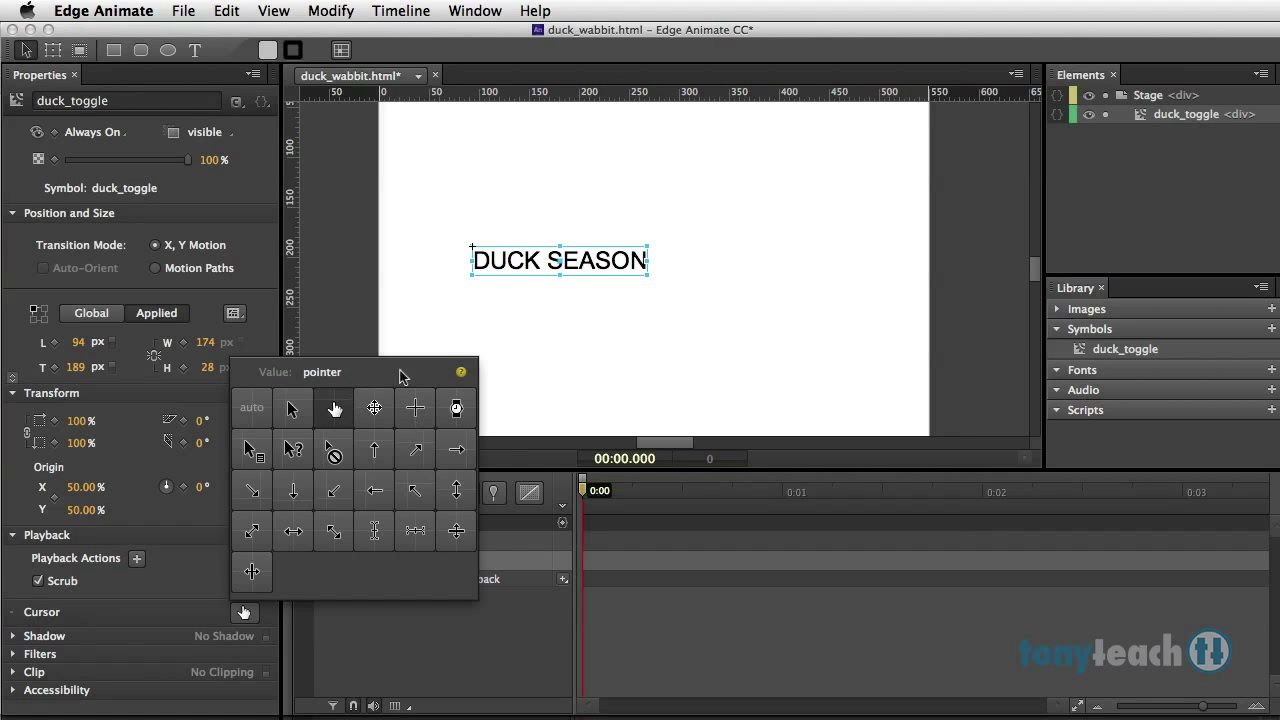
left_click(433, 309)
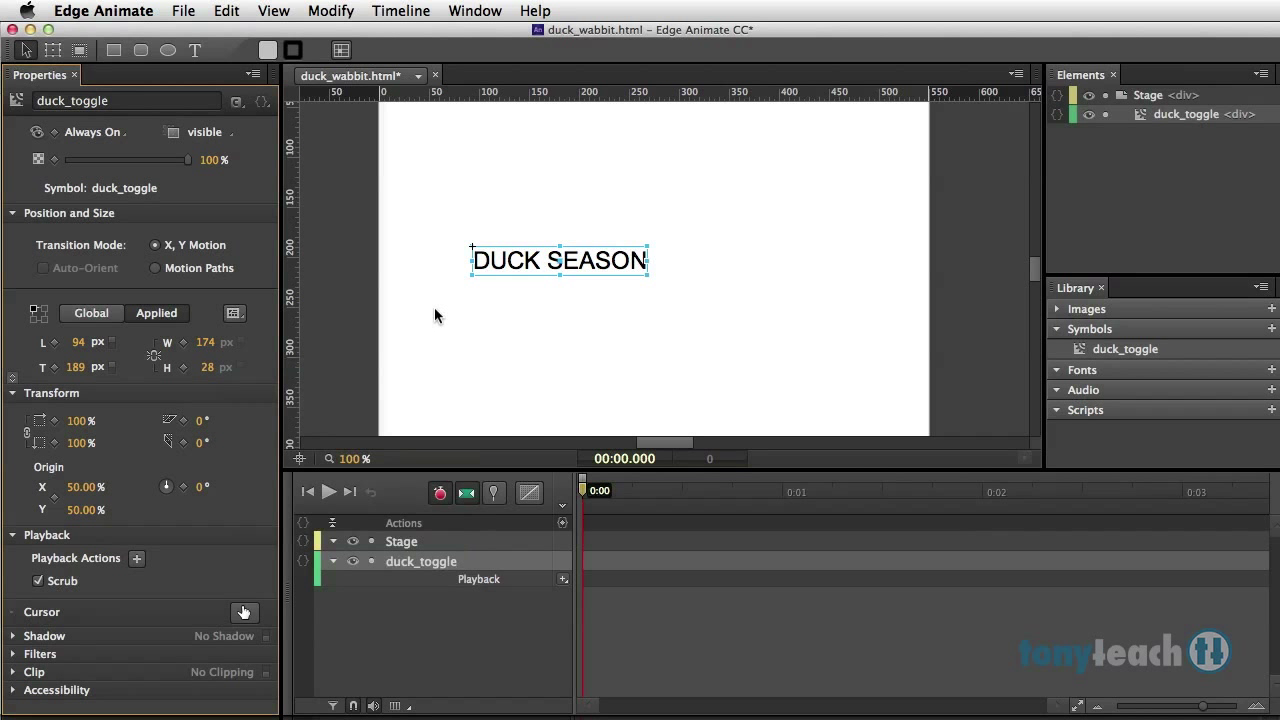
key("super+Return")
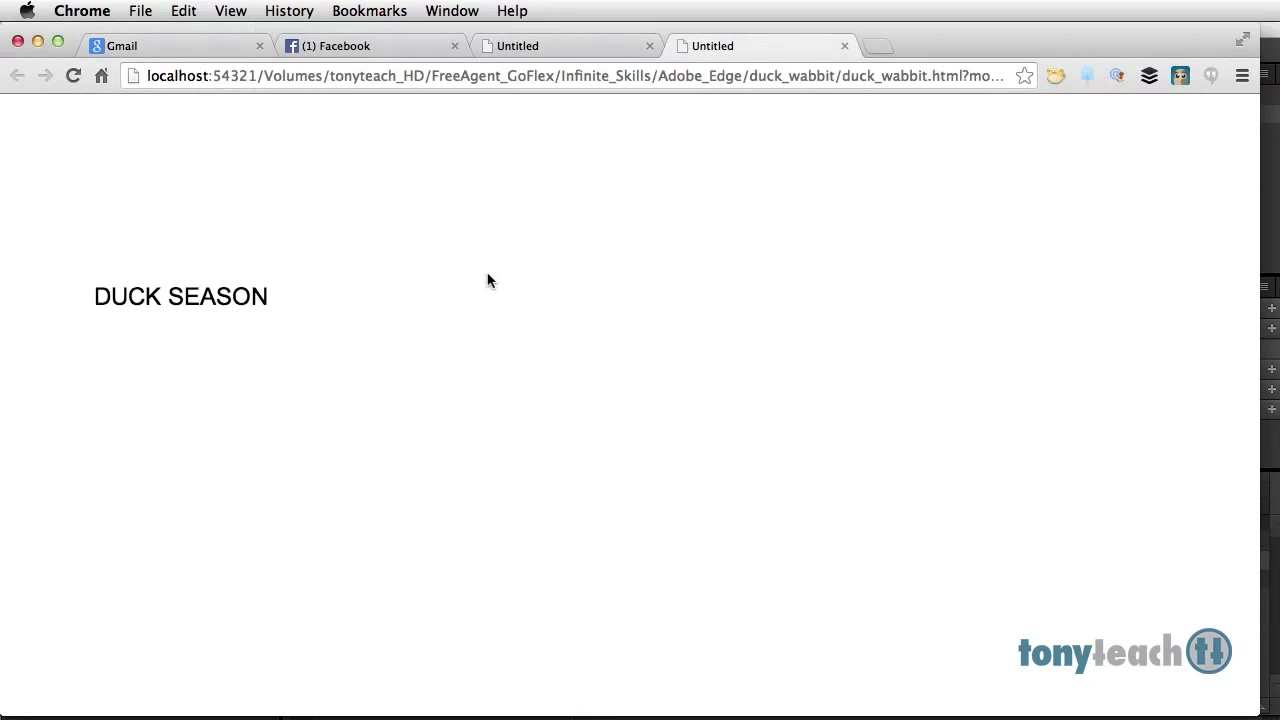
Click the preview text twice, confirming it toggles to WABBIT SEASON and back
left_click(160, 303)
left_click(163, 303)
mouse_move(975, 714)
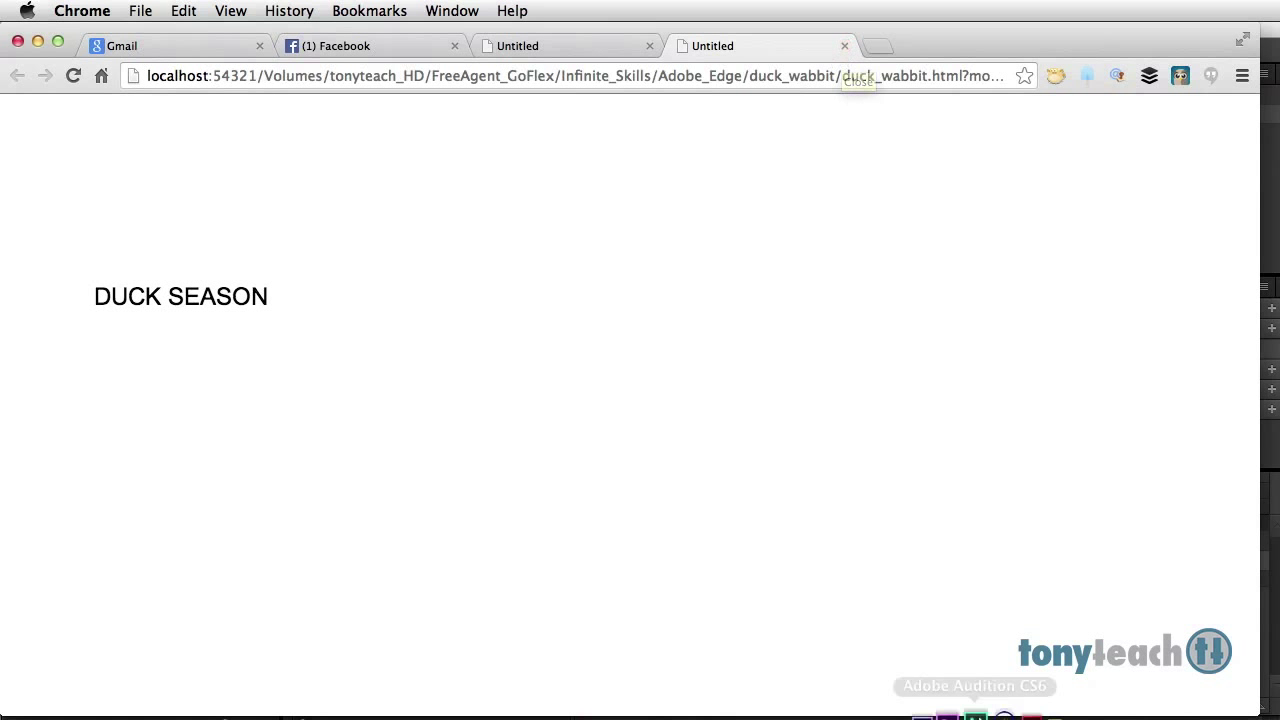
left_click(1105, 688)
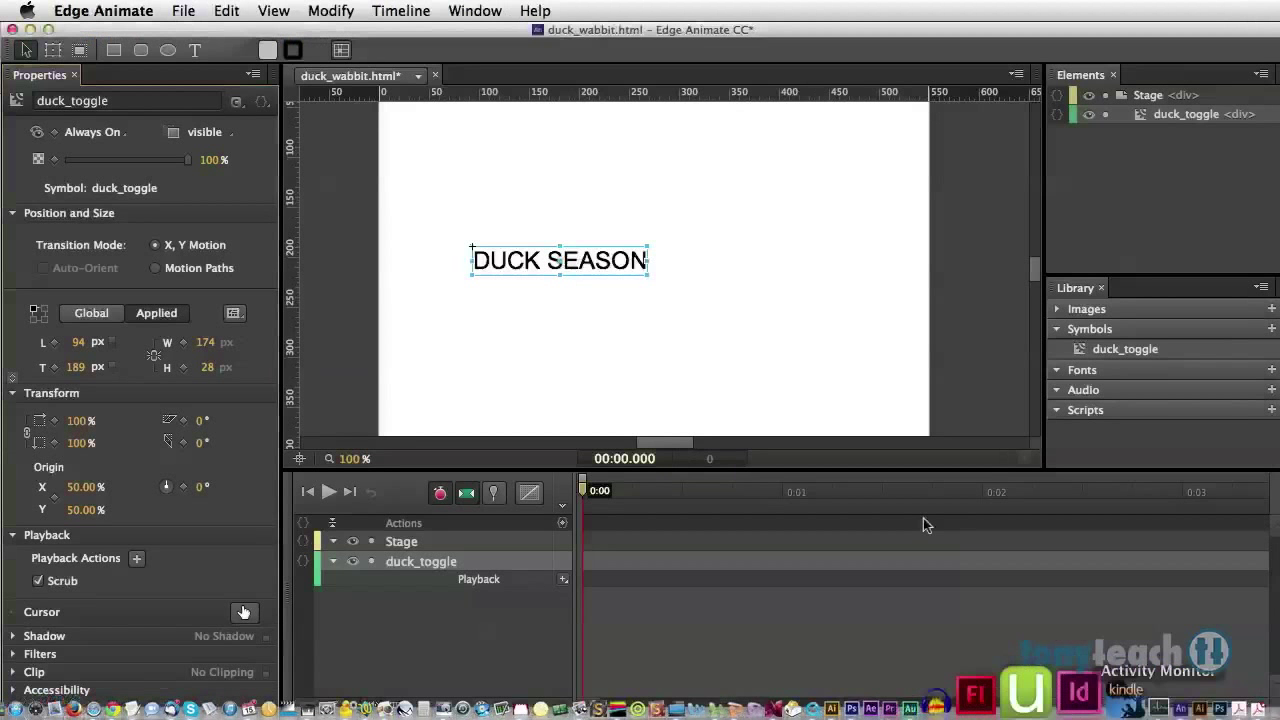